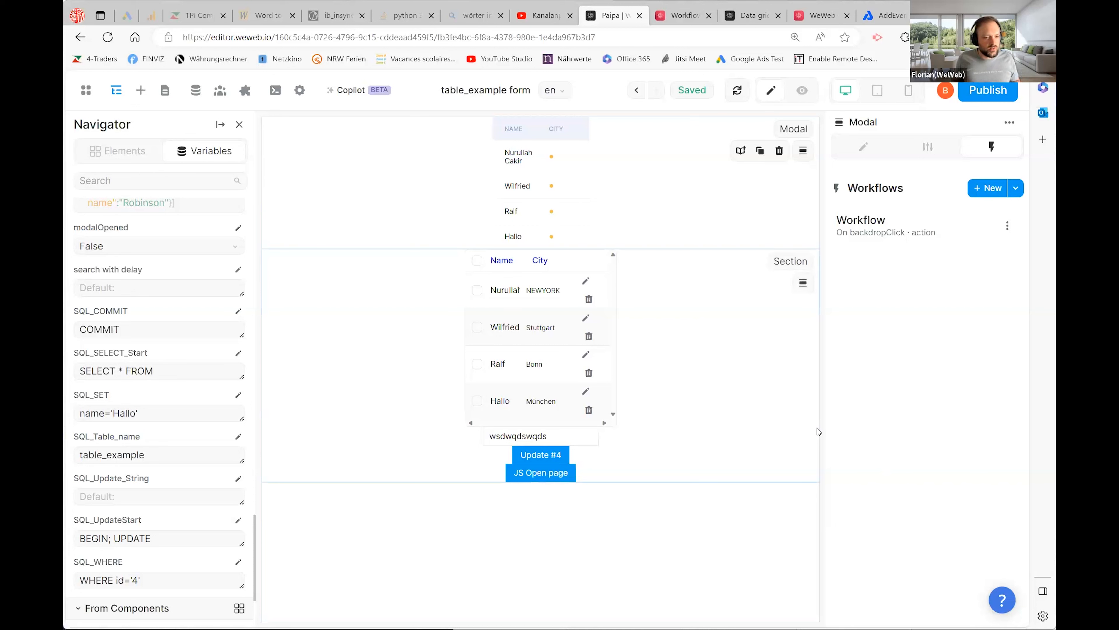
- Open the On click workflow of the Update #4 button
click(544, 455)
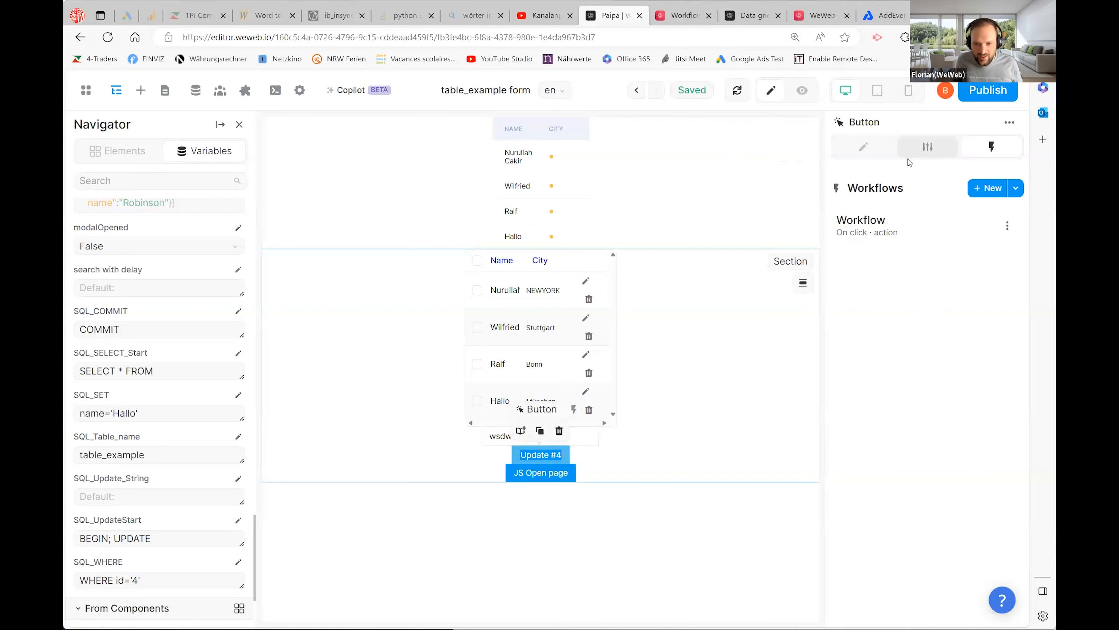
click(880, 231)
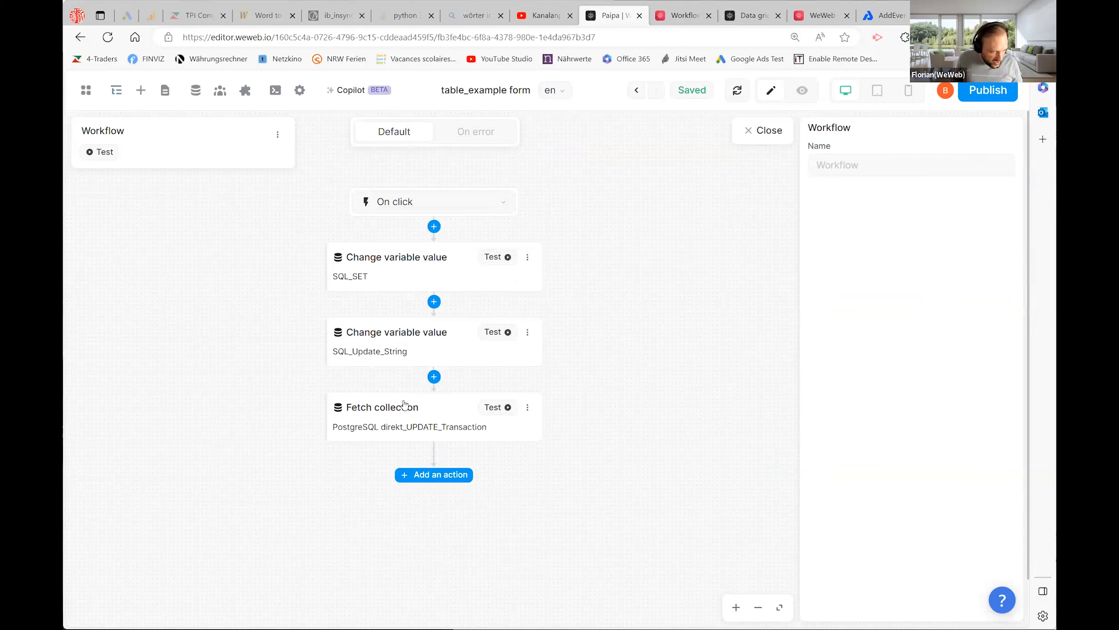
- Check which collection the Fetch collection step refreshes, then bring up the project's data collections
click(405, 413)
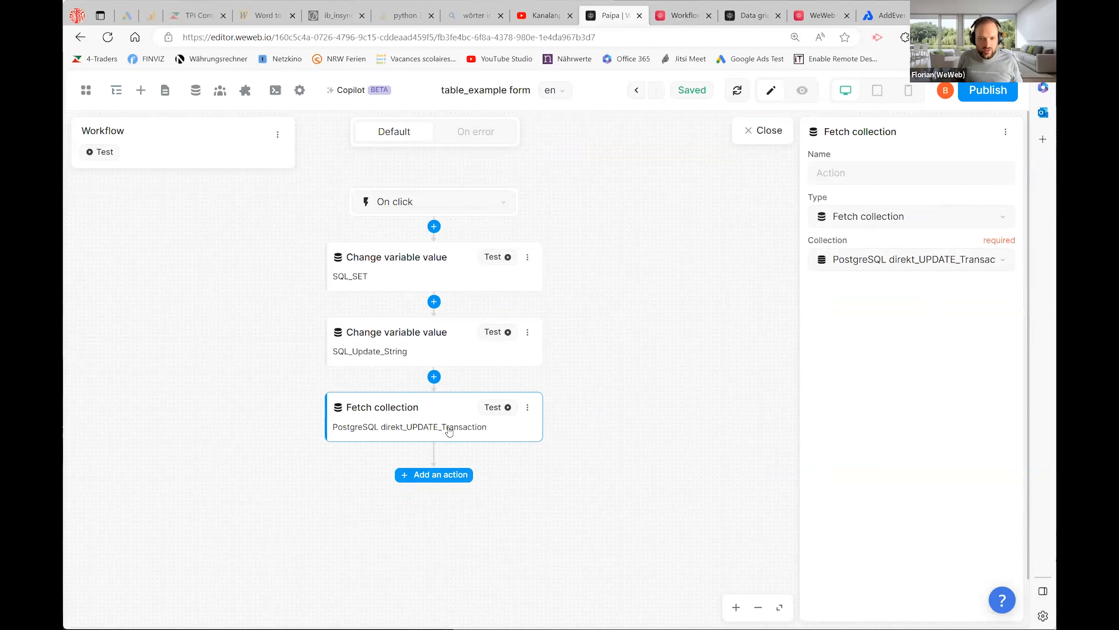
click(890, 262)
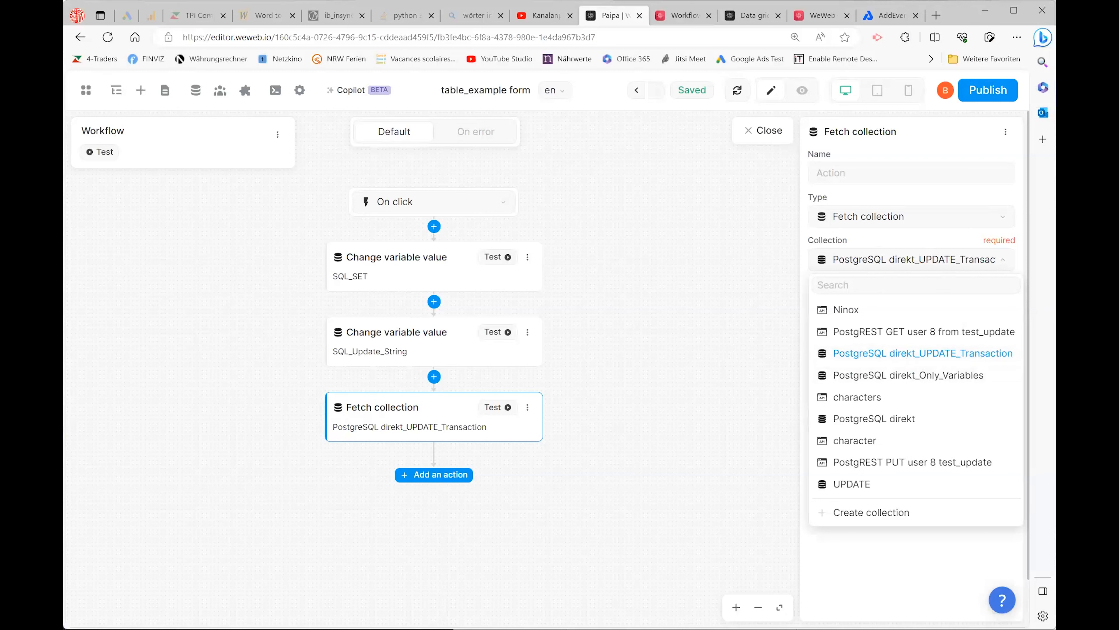
click(196, 91)
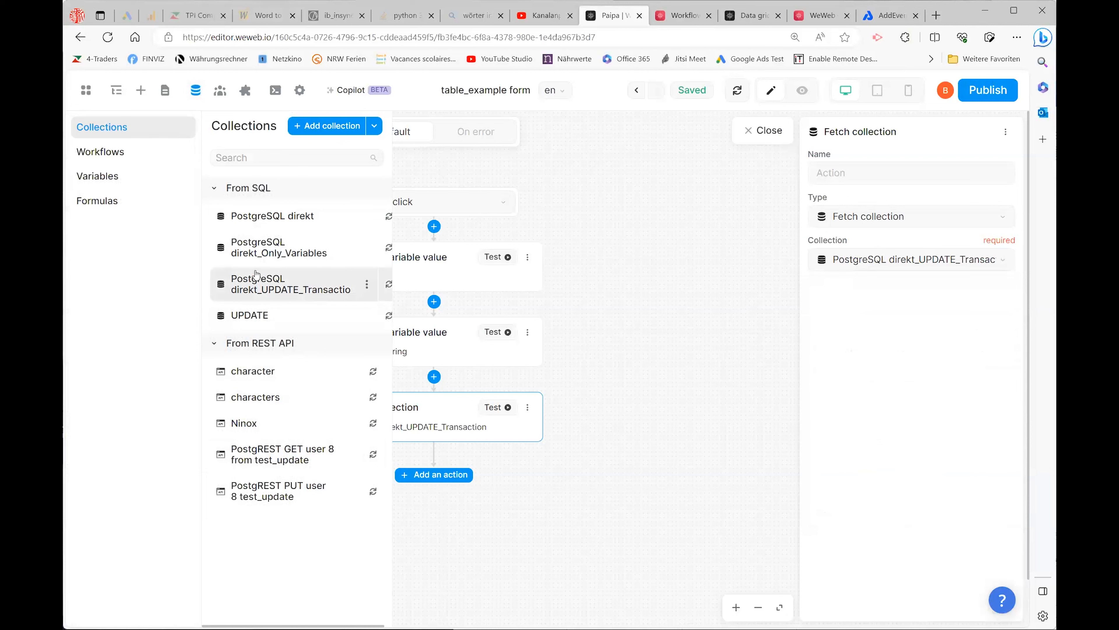
- Open the direkt_UPDATE_Transaction collection's configuration and inspect its SQL_Update_String query formula
click(257, 285)
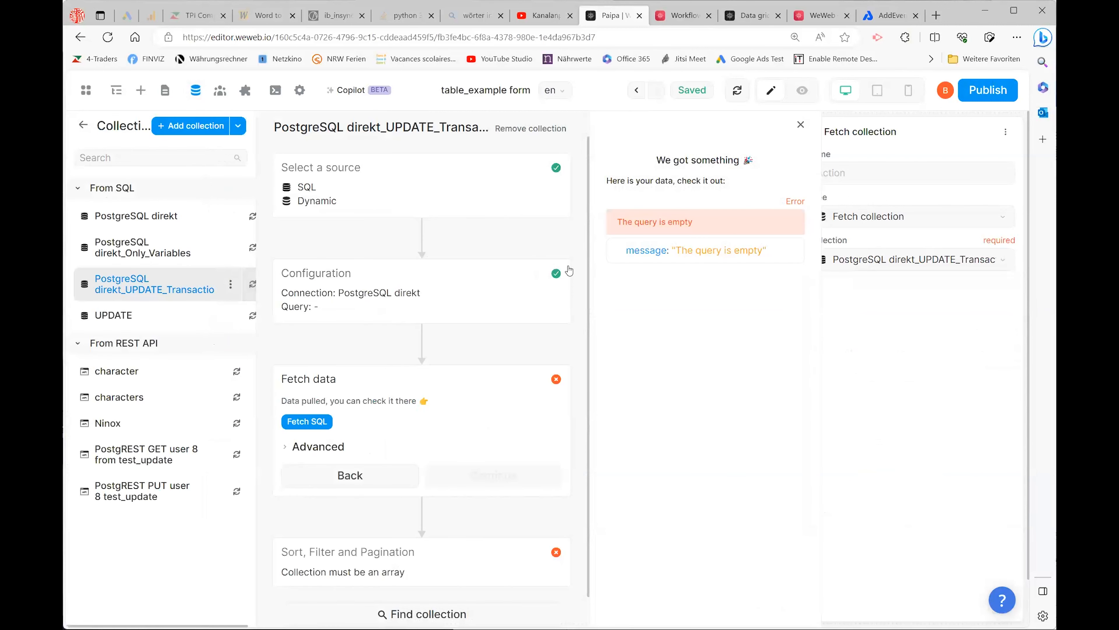
click(536, 276)
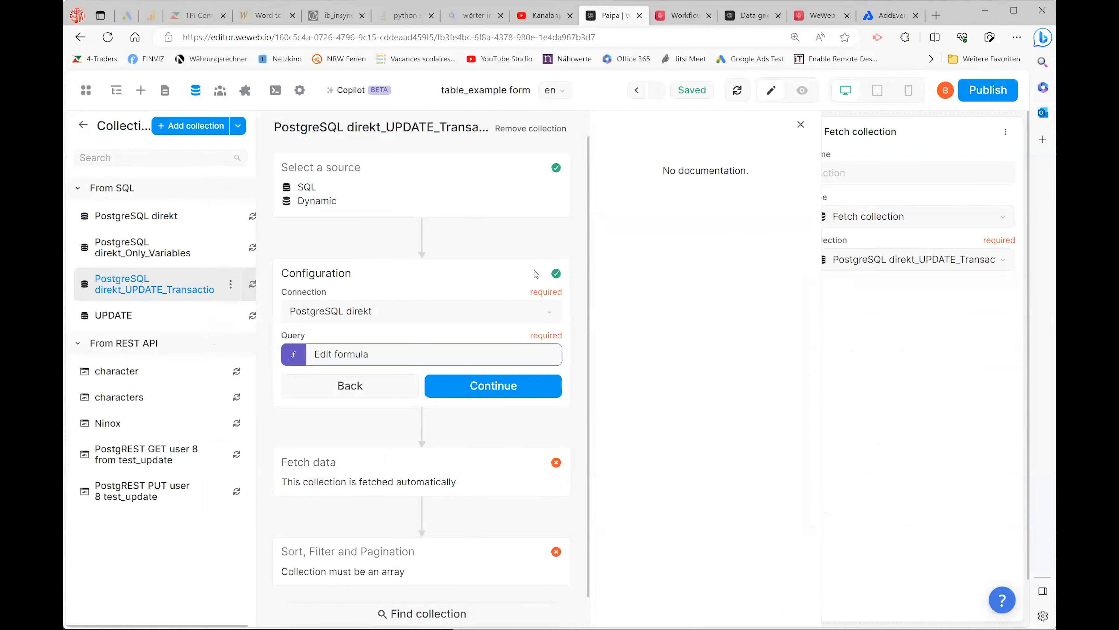
click(303, 355)
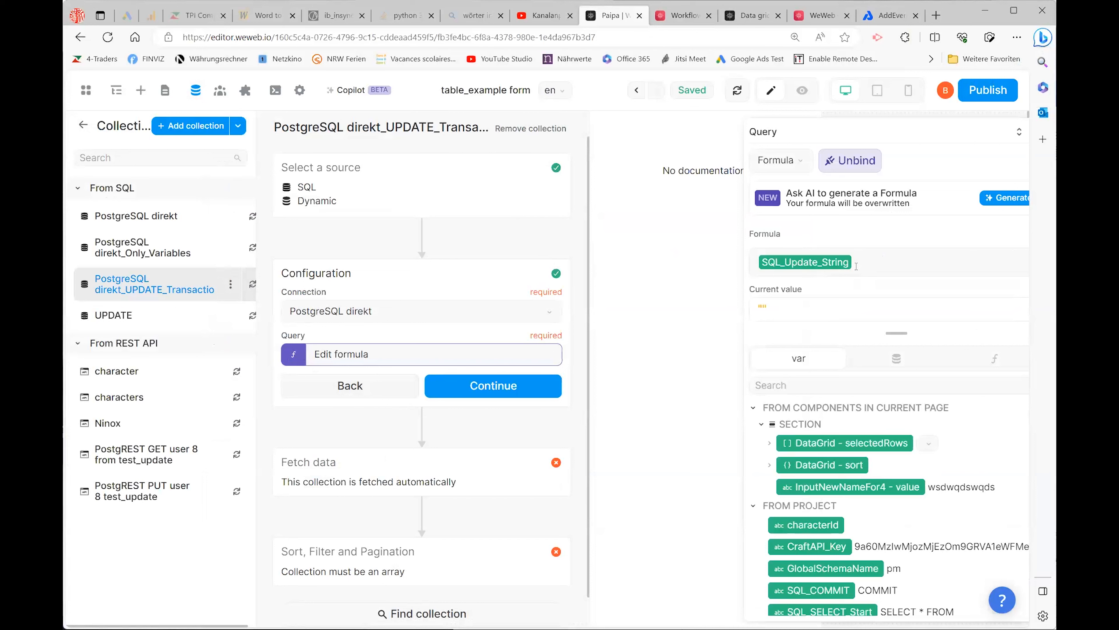
scroll(903, 573, down, 2)
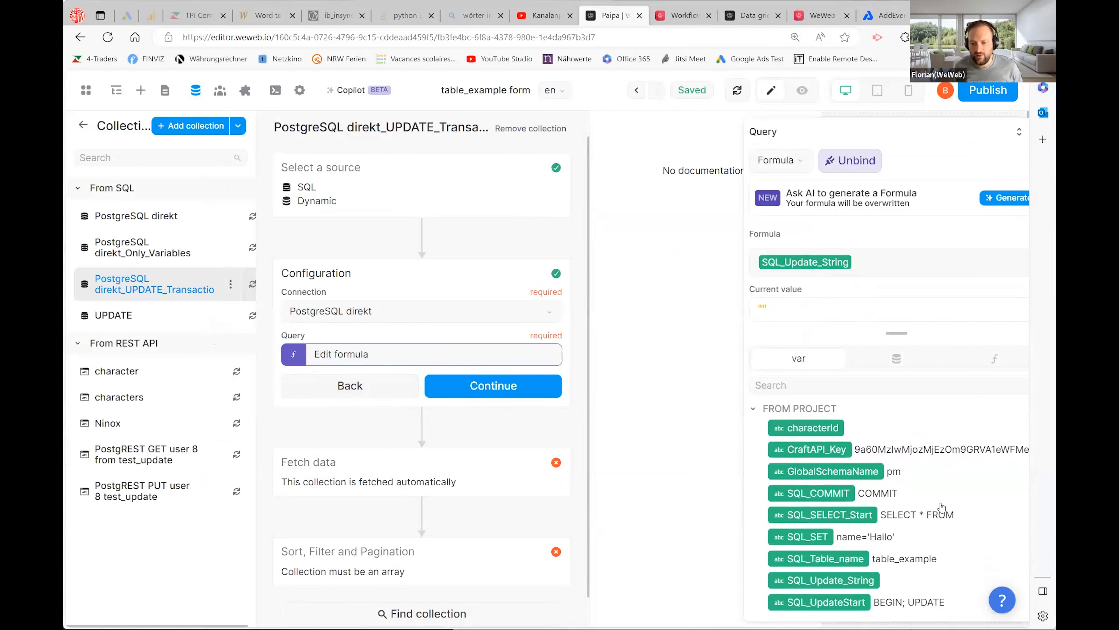
scroll(881, 507, up, 2)
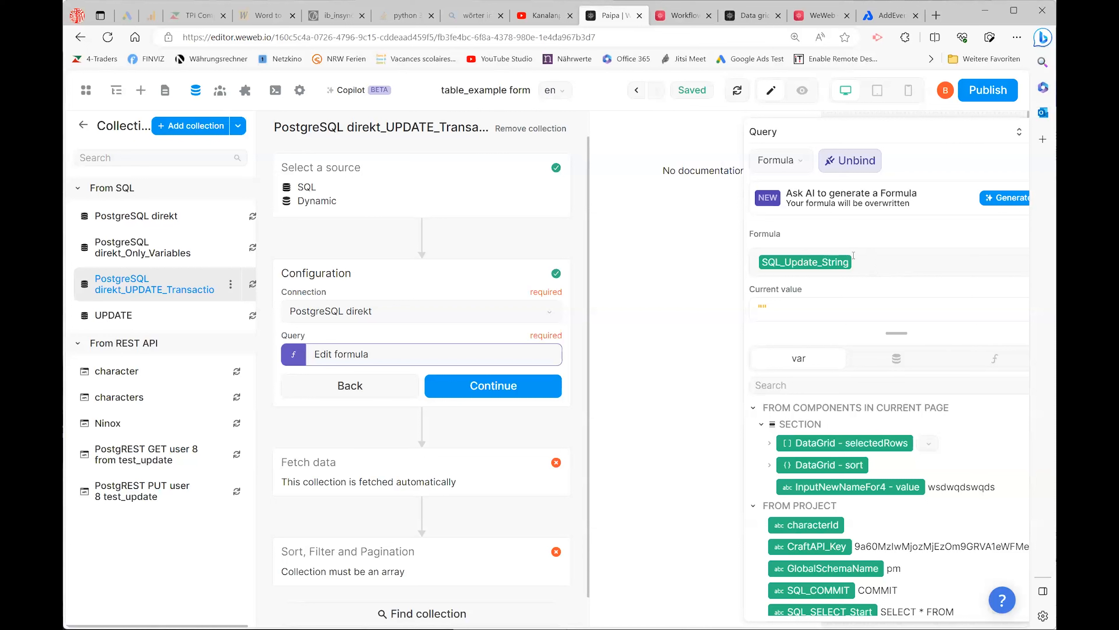
scroll(870, 485, down, 3)
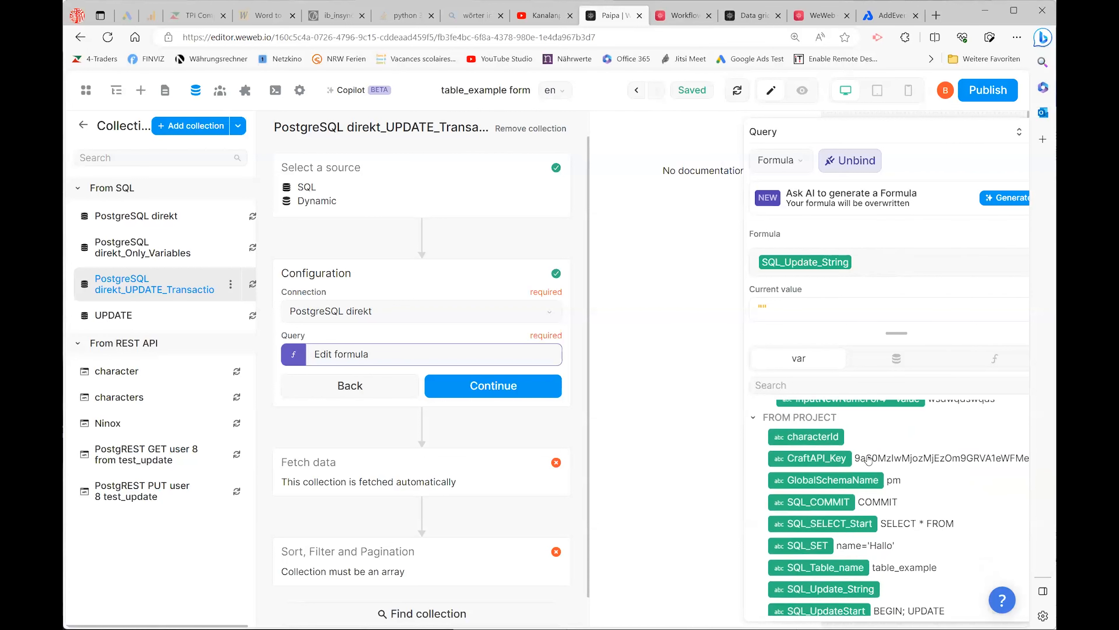
scroll(901, 505, down, 1)
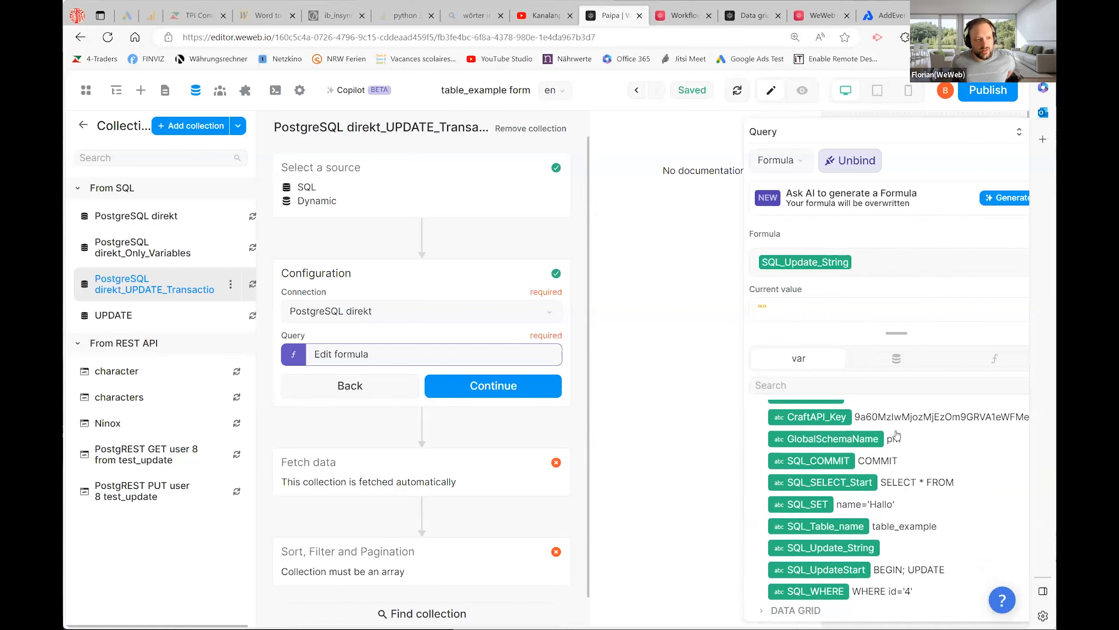
scroll(897, 435, down, 1)
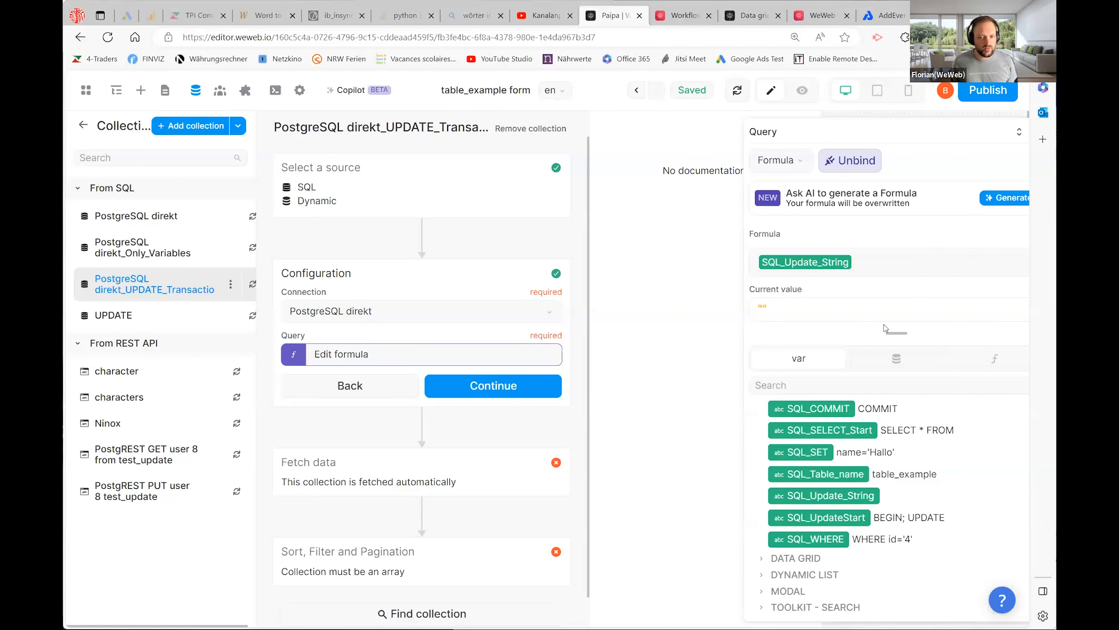
- In Formulas, add a new formula named SQL_Query and open its Formula editor
click(84, 127)
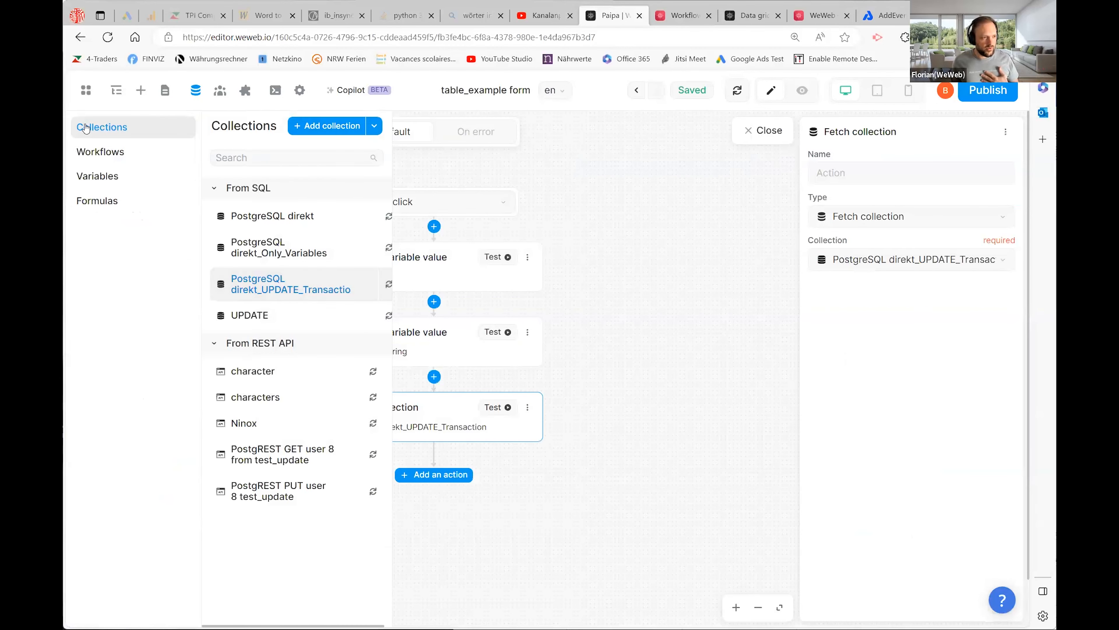
click(97, 204)
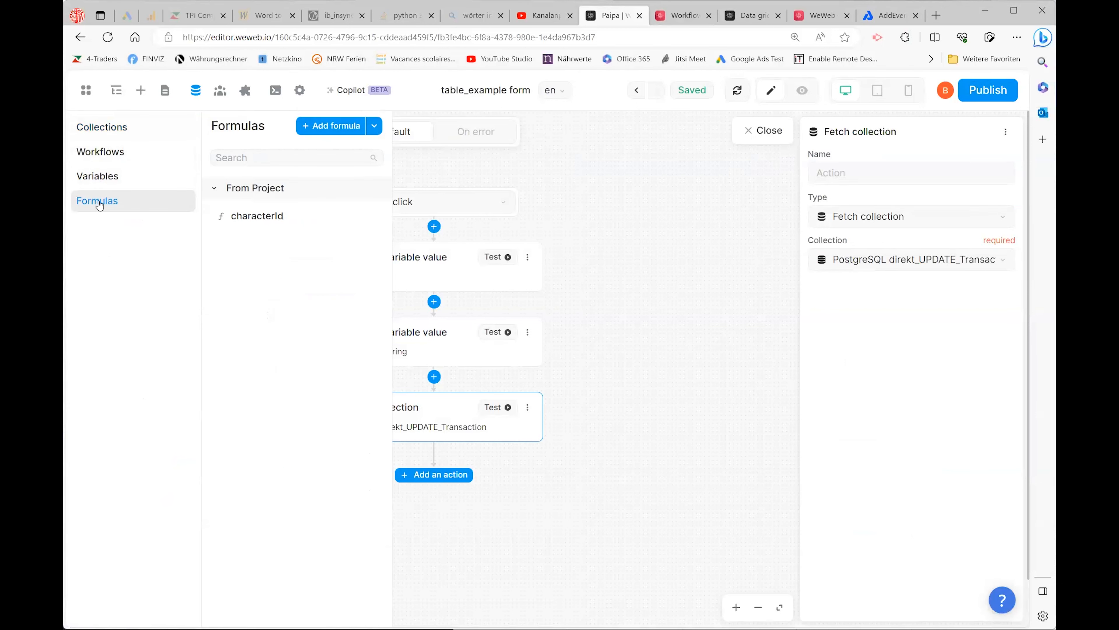
click(339, 125)
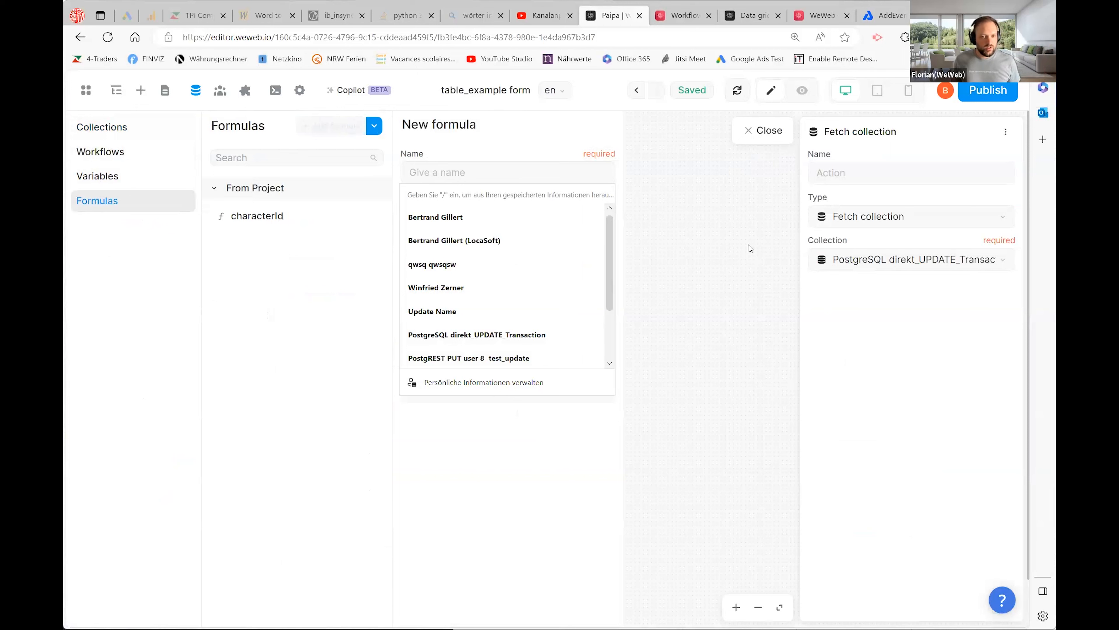
text(SQL_Query)
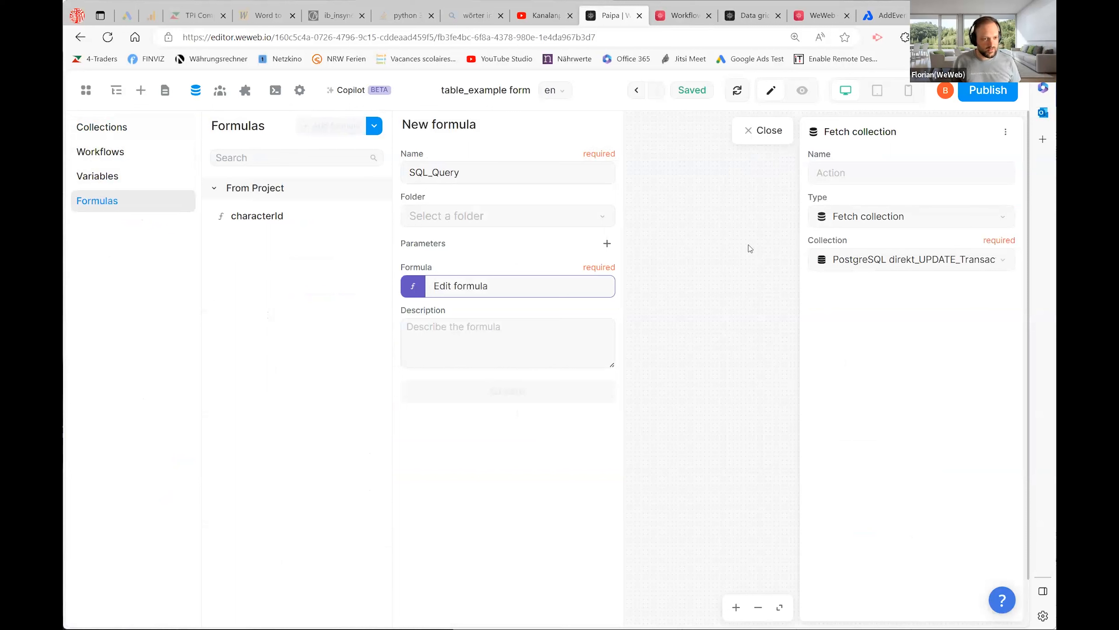
click(416, 284)
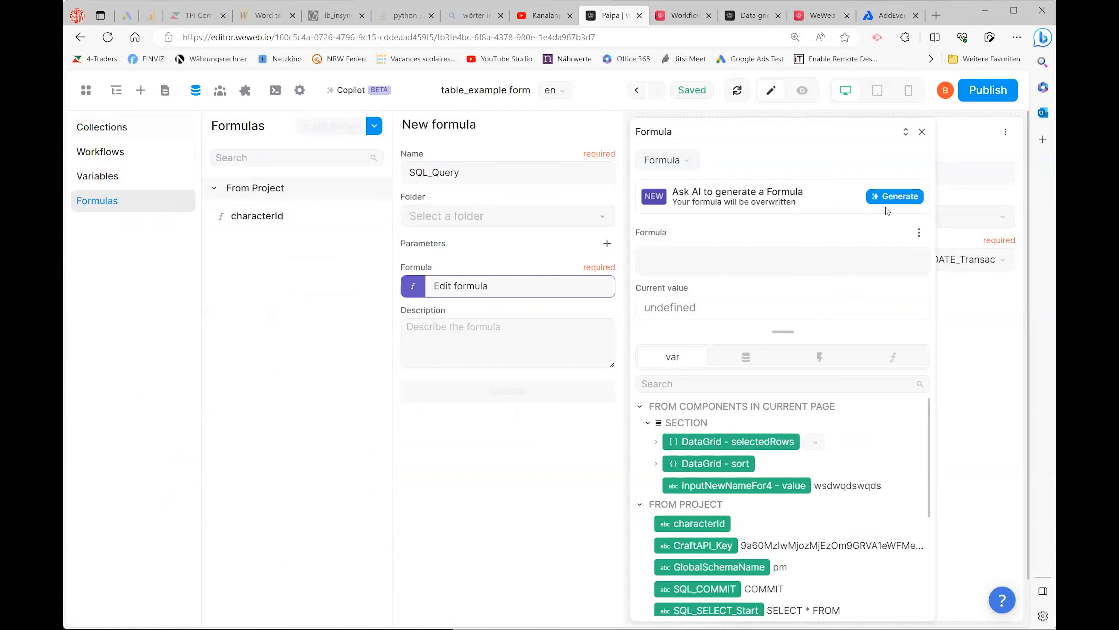
- Add a parameter named Test with test value ddd to SQL_Query
click(607, 244)
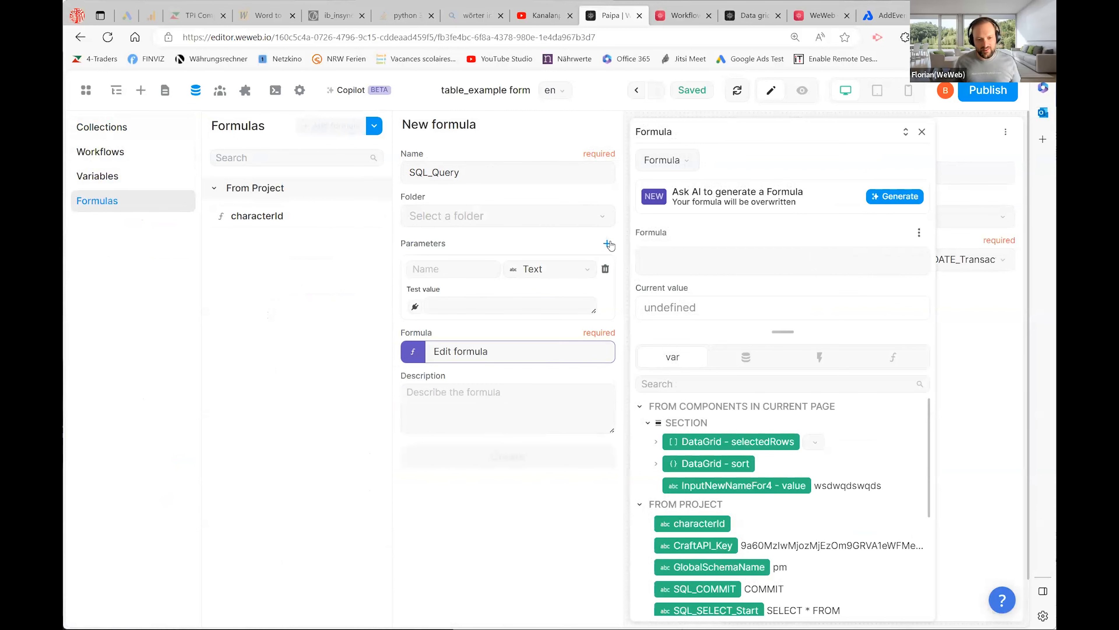
click(452, 269)
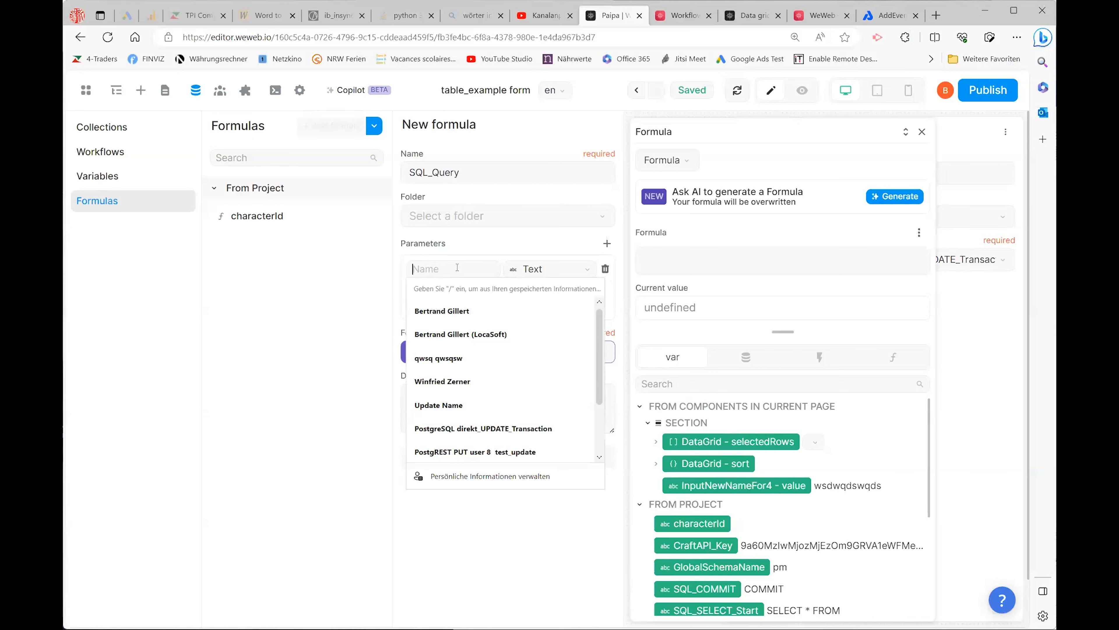
text(Test)
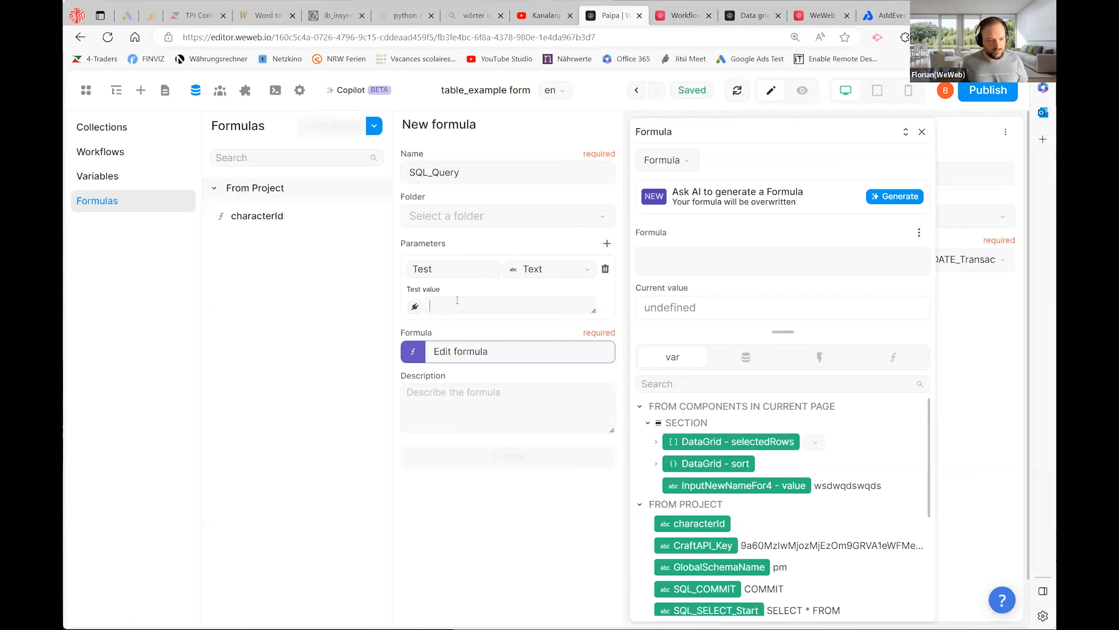
text(ddd)
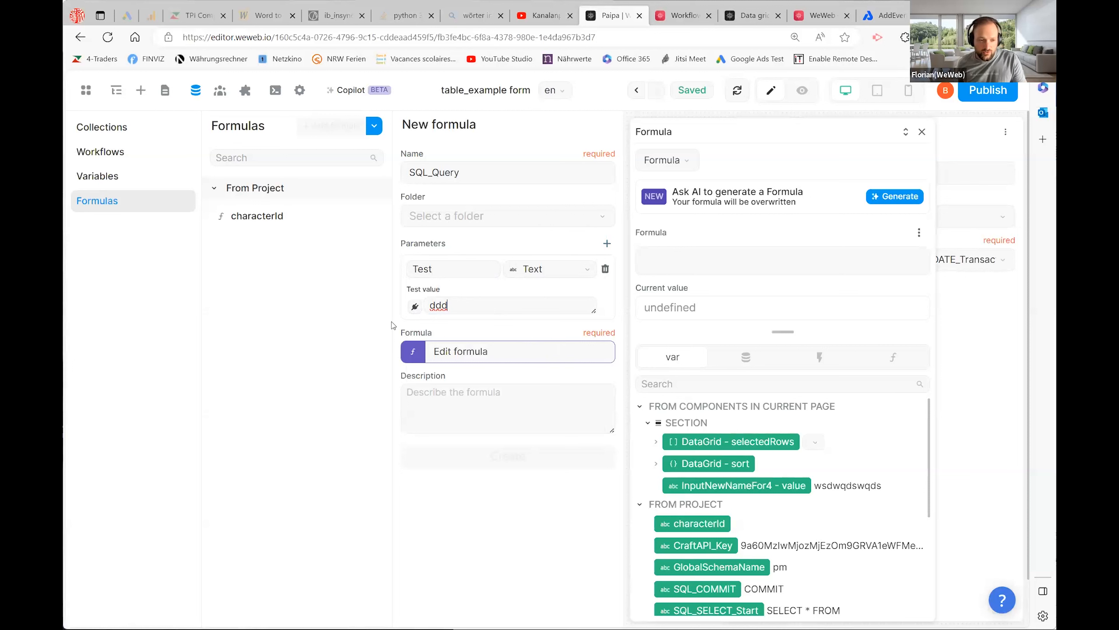
scroll(847, 433, down, 1)
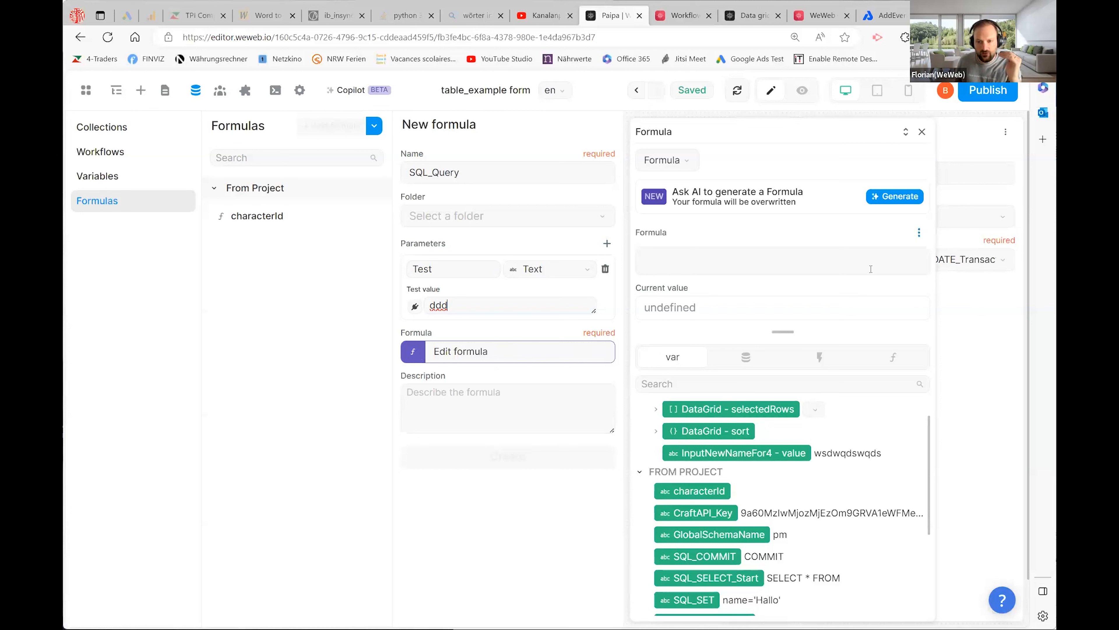
- Switch the SQL_Query formula type to Javascript
click(688, 163)
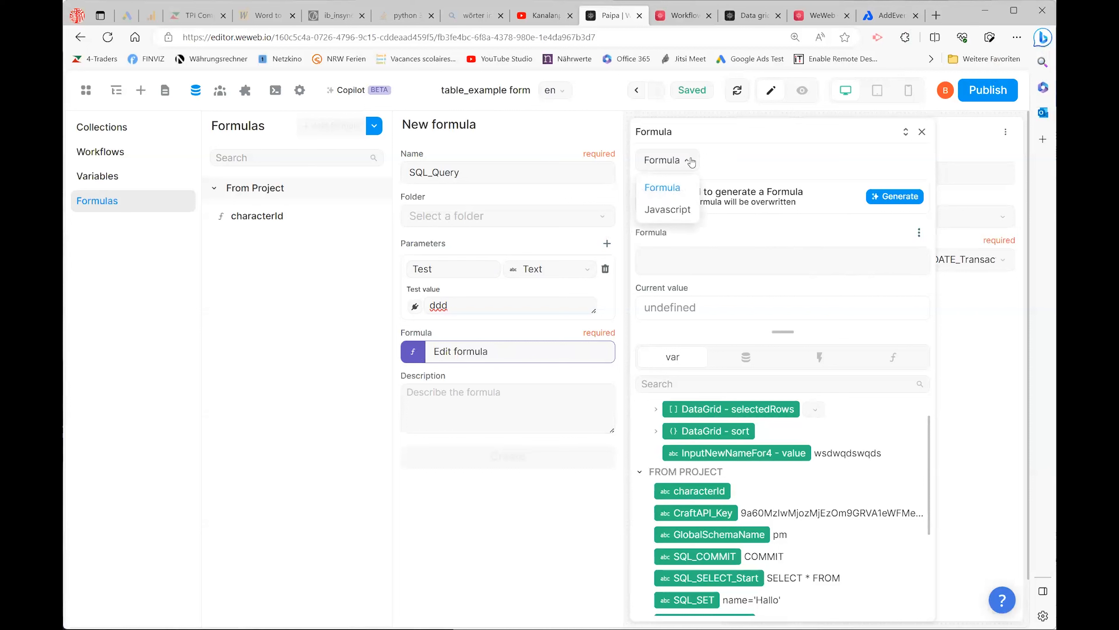
click(676, 211)
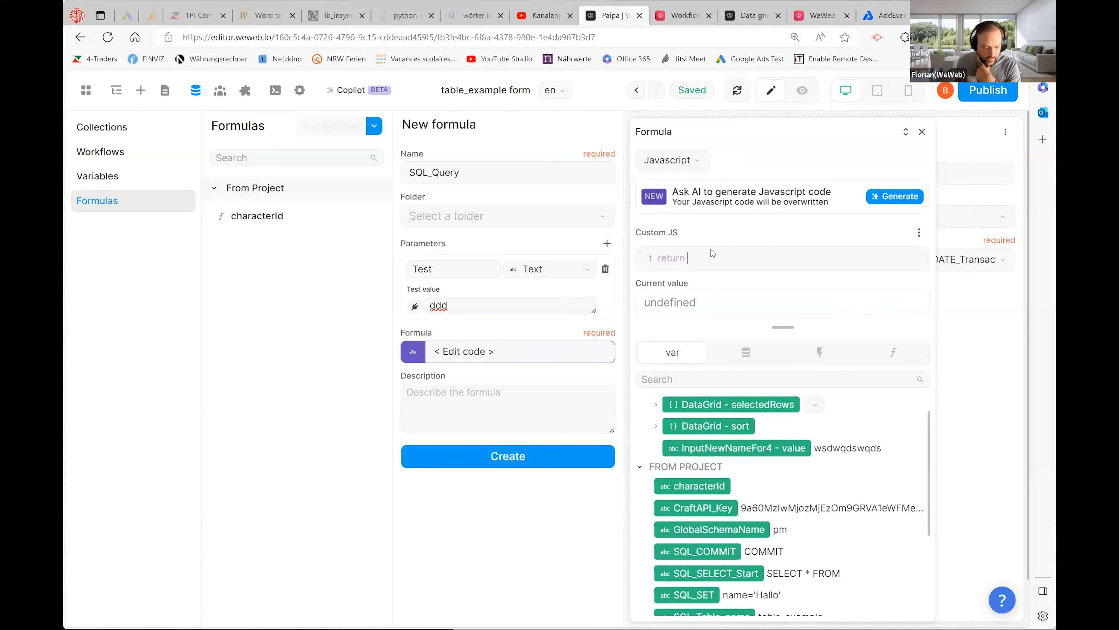
- Write return 'SELECT * FROM'+ in the custom JS, correcting stray quote and backslash typos
text(')
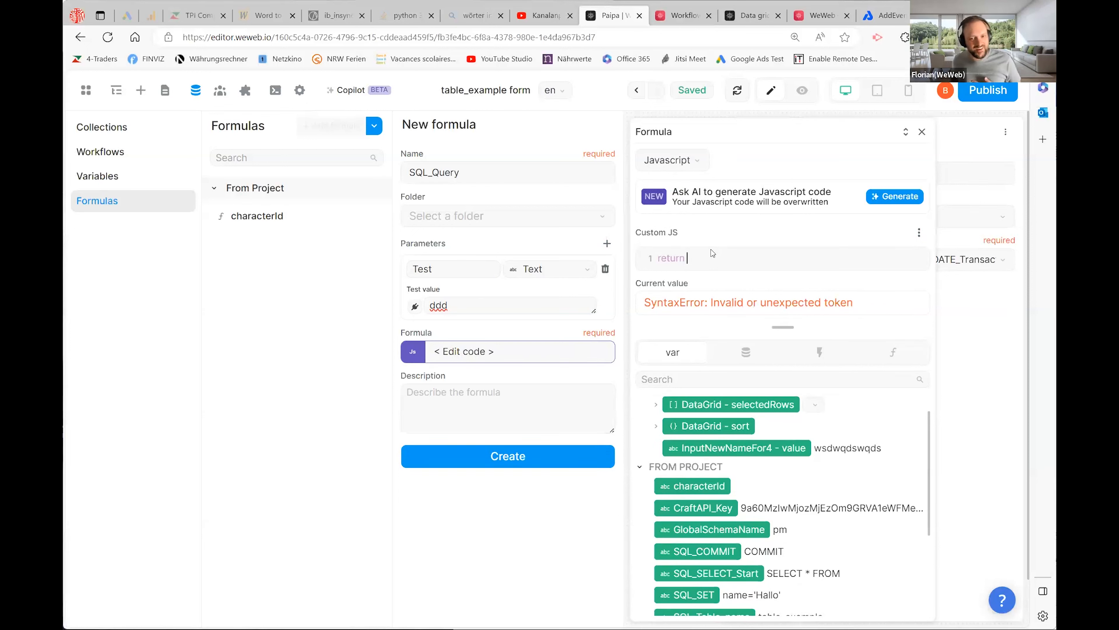
key(BackSpace)
text(\)
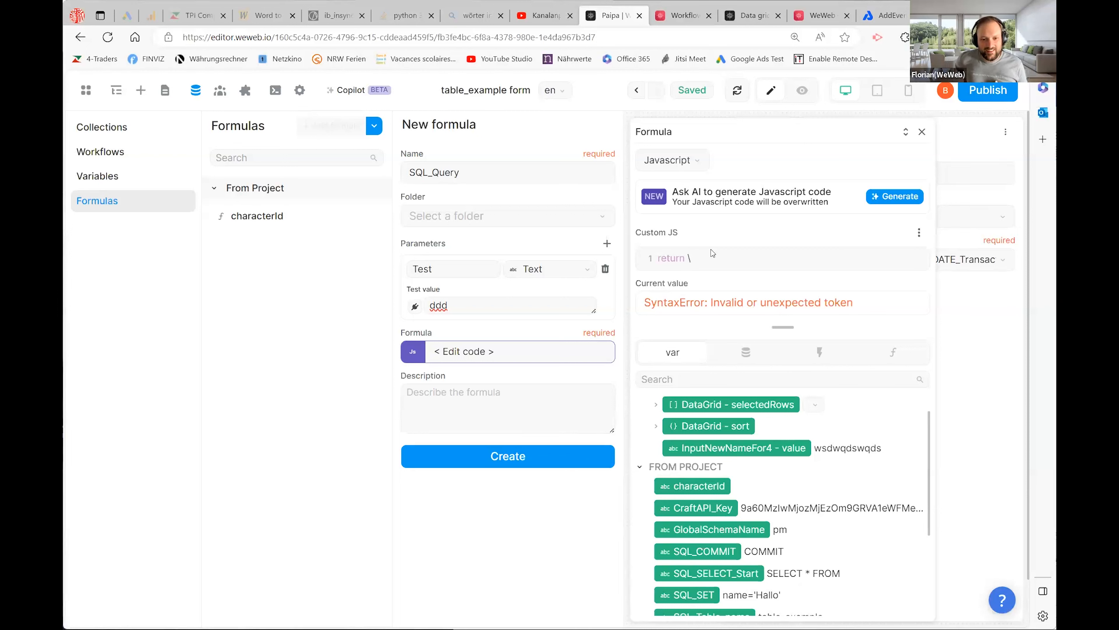
key(BackSpace)
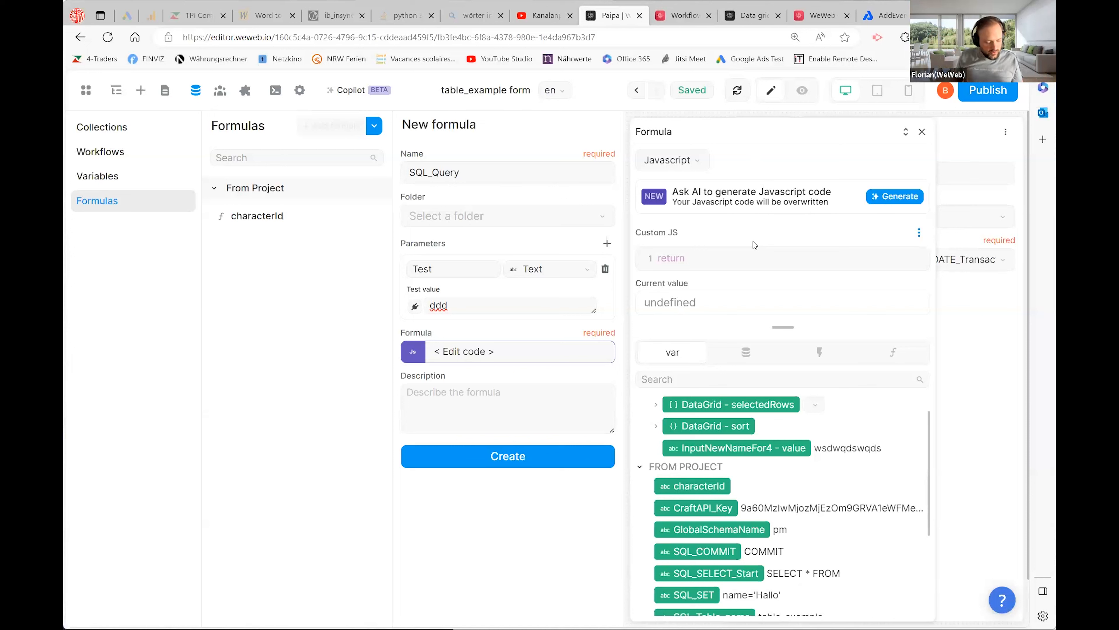
text(')
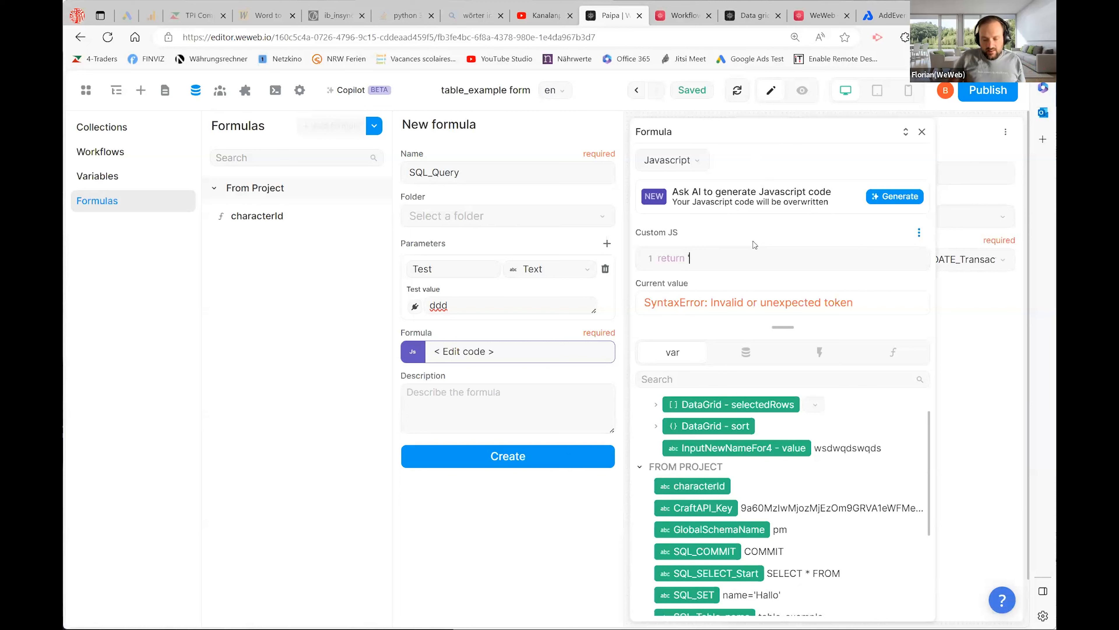
text(SELECT * FROM'+)
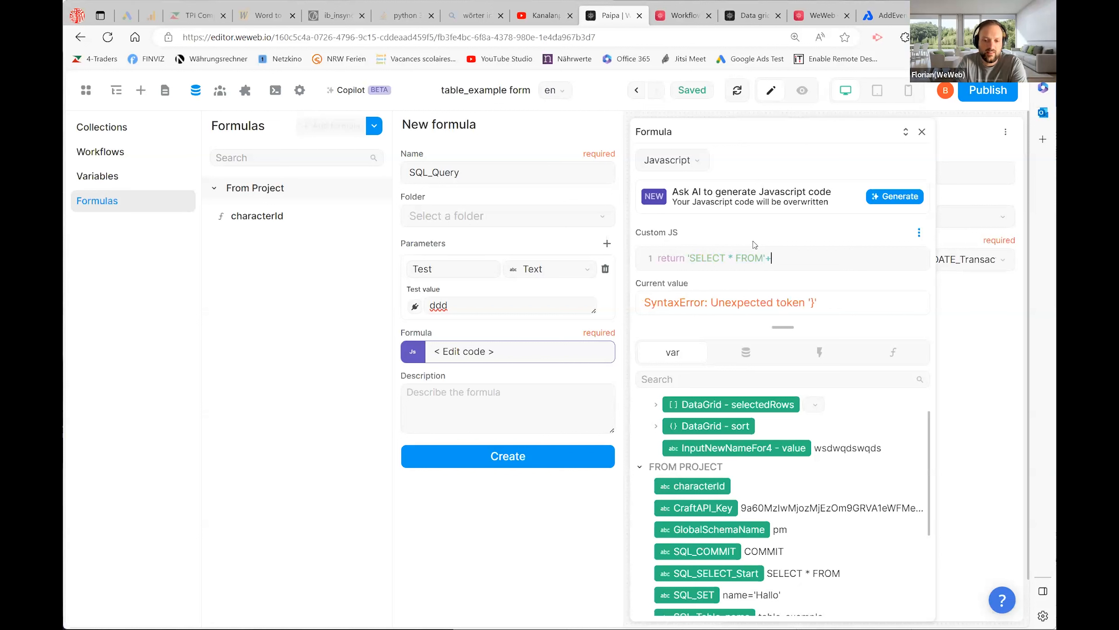
scroll(732, 516, down, 2)
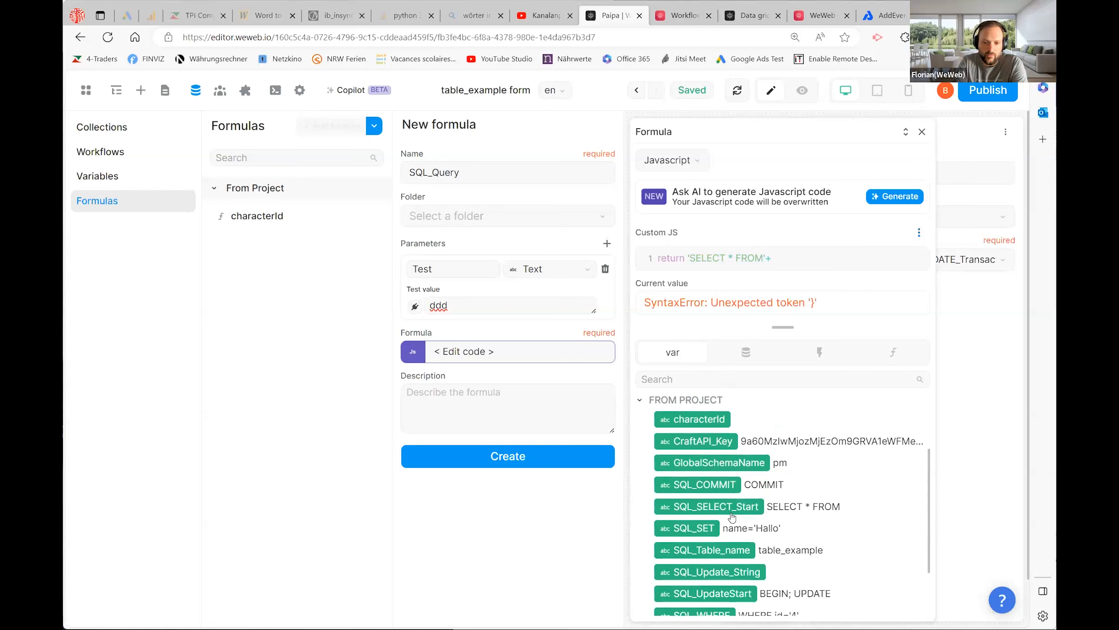
scroll(732, 516, up, 1)
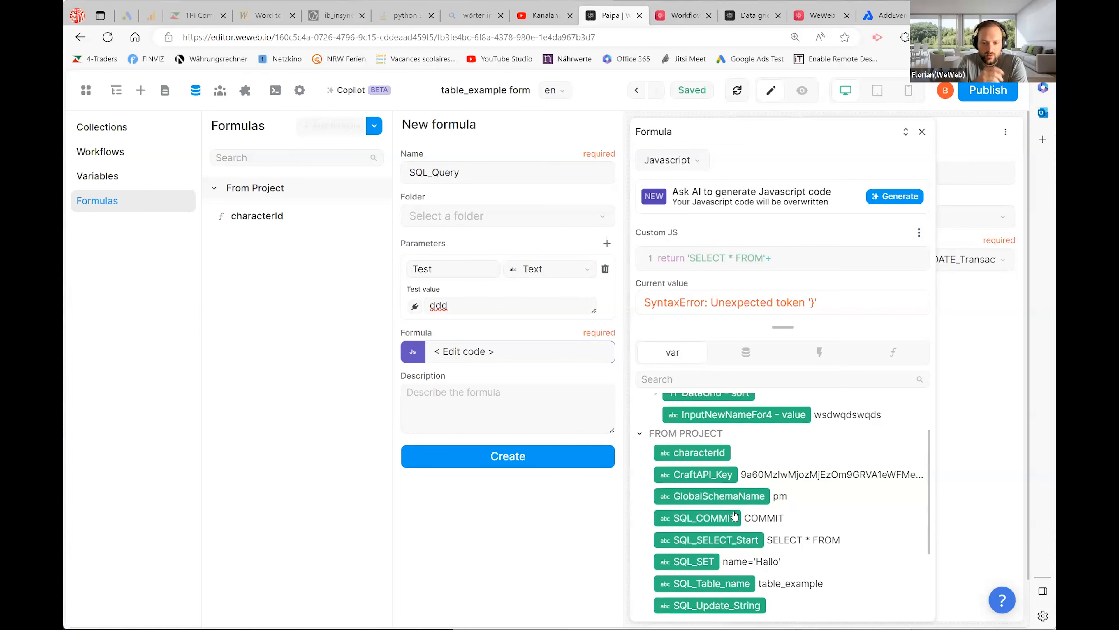
scroll(745, 515, down, 2)
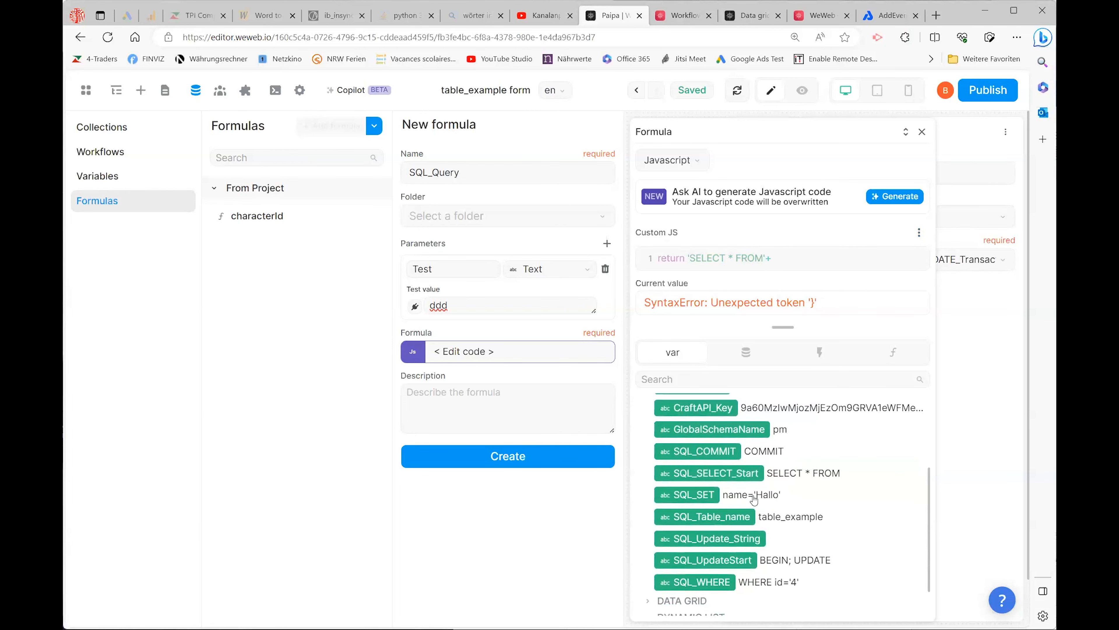
scroll(746, 515, up, 2)
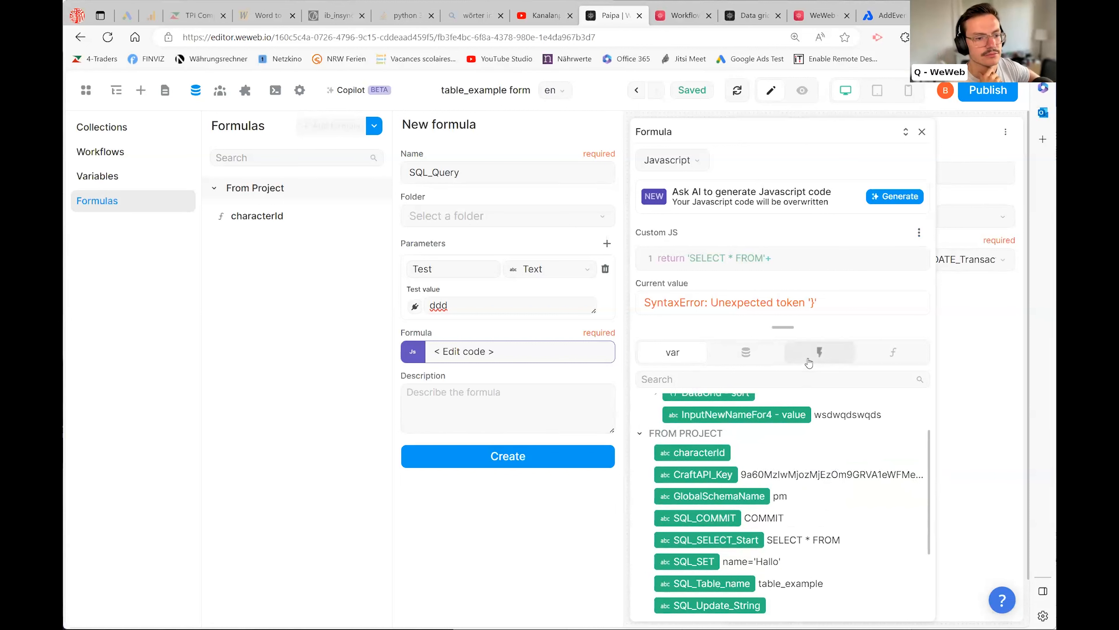
- Append the Test parameter and add a space after FROM, returning 'SELECT * FROM ' + Test
click(820, 353)
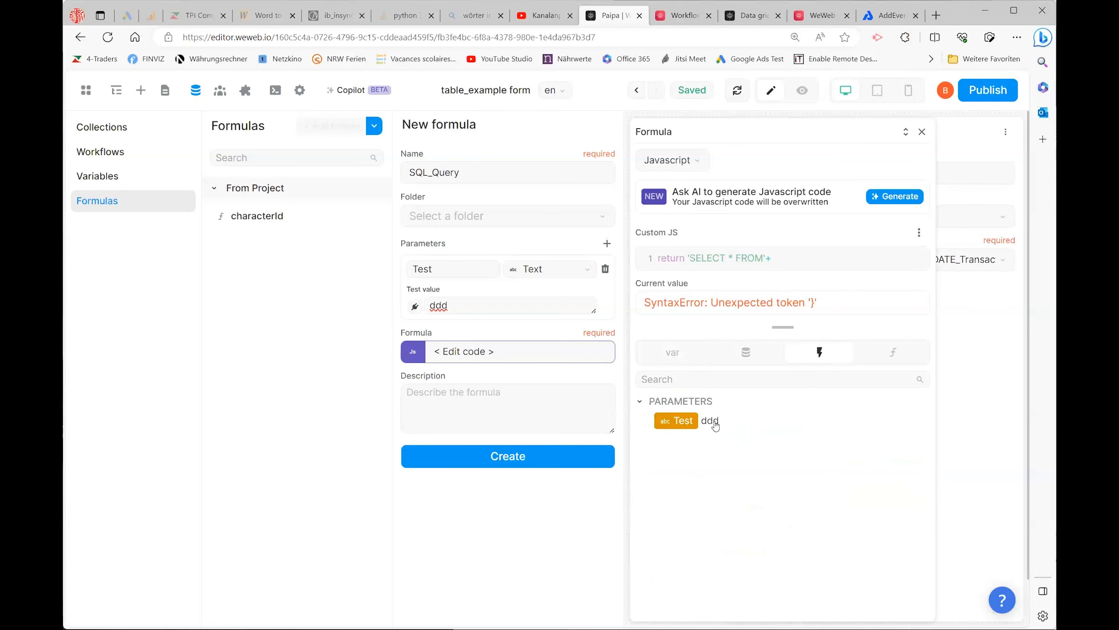
click(676, 422)
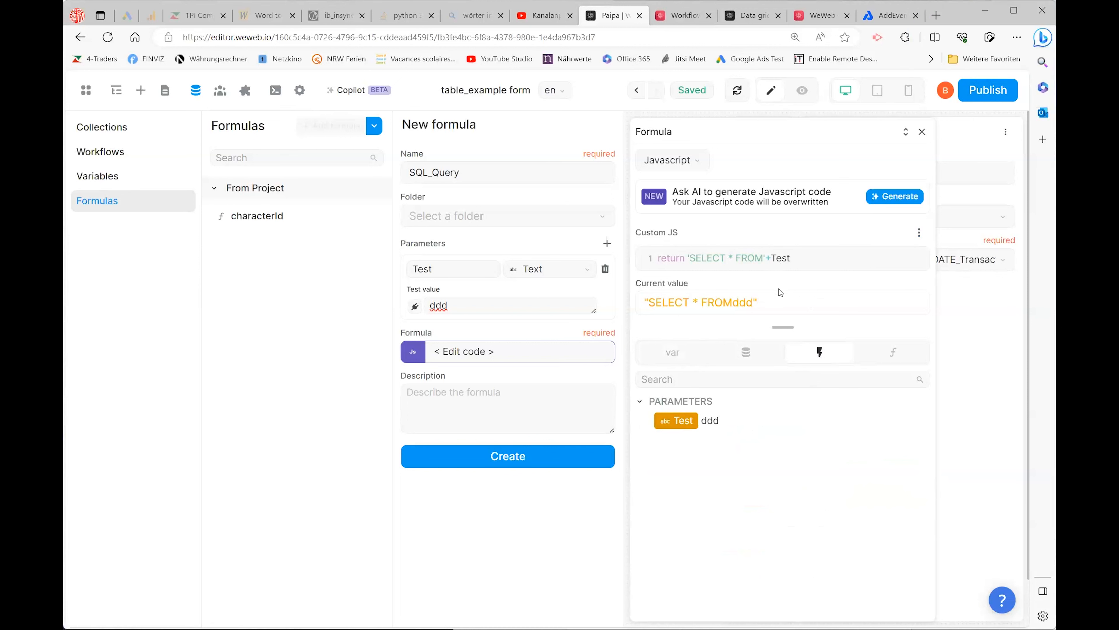
click(763, 257)
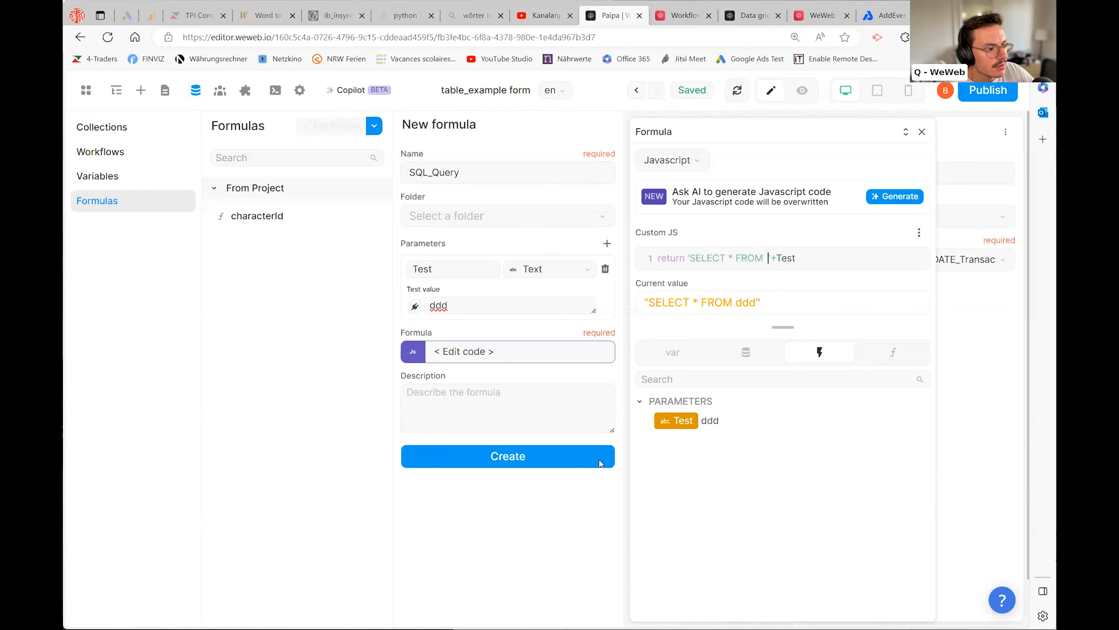
- Save the SQL_Query formula, then duplicate direkt_UPDATE_Transaction and open the copy
click(520, 457)
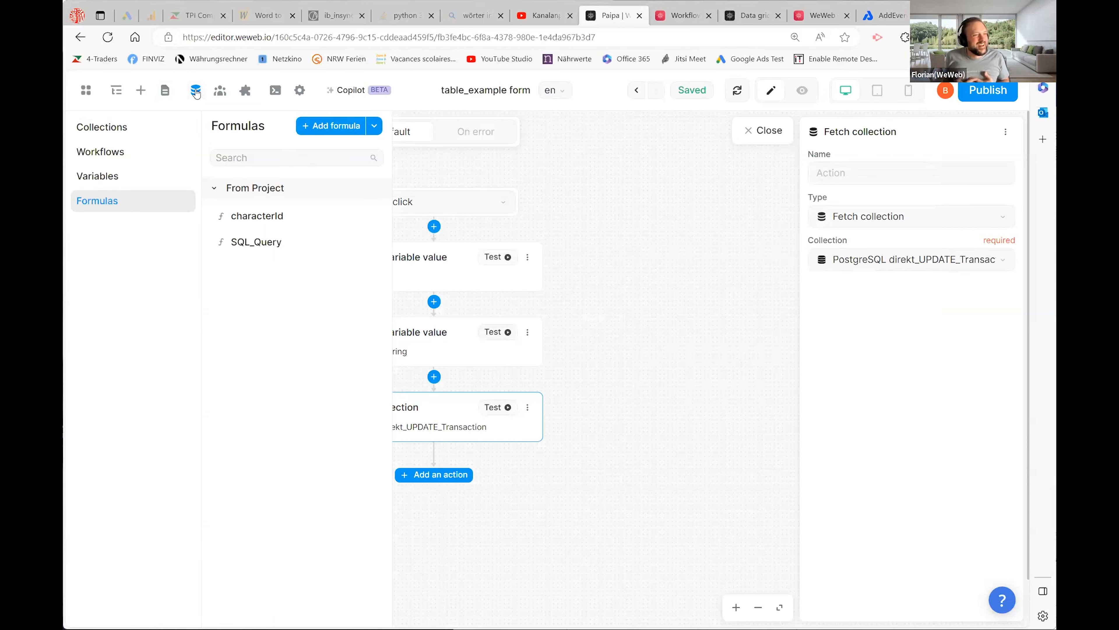
click(113, 130)
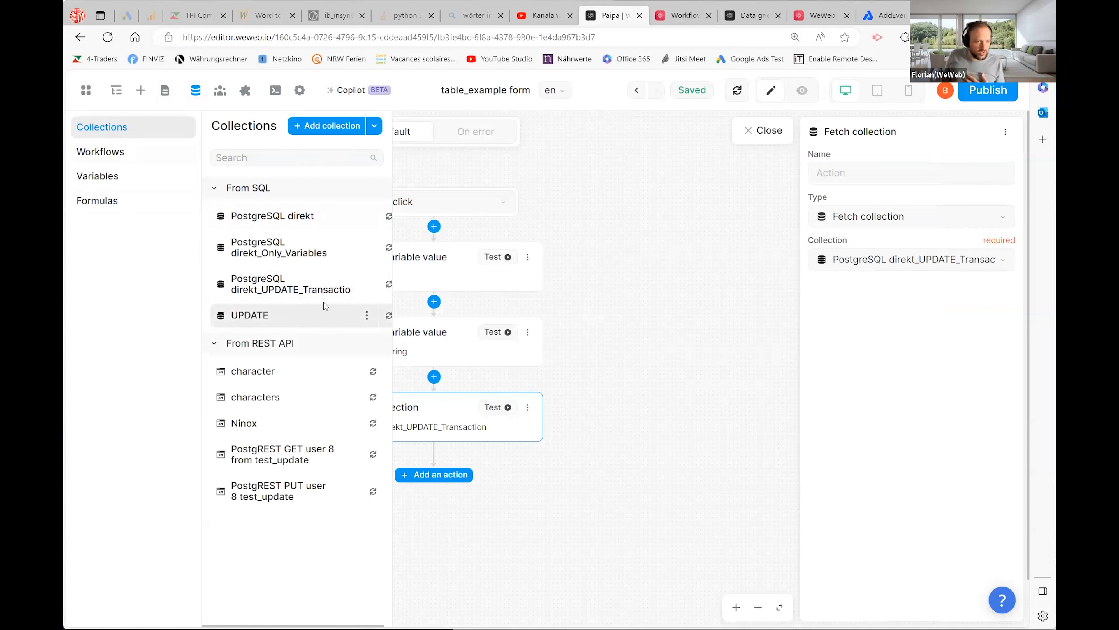
click(367, 285)
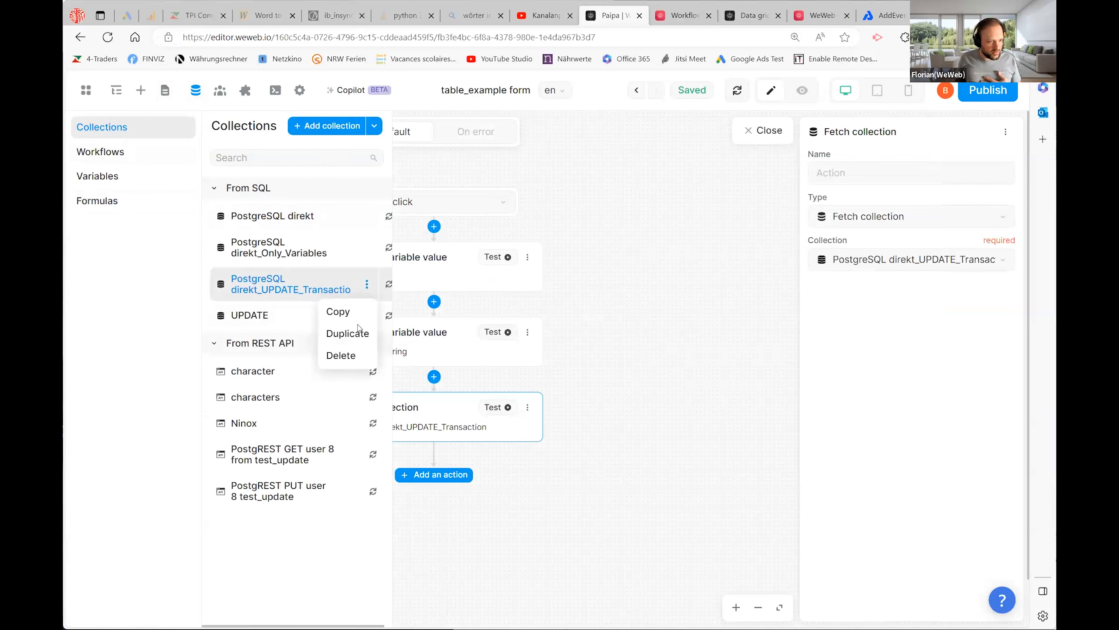
click(351, 335)
click(351, 335)
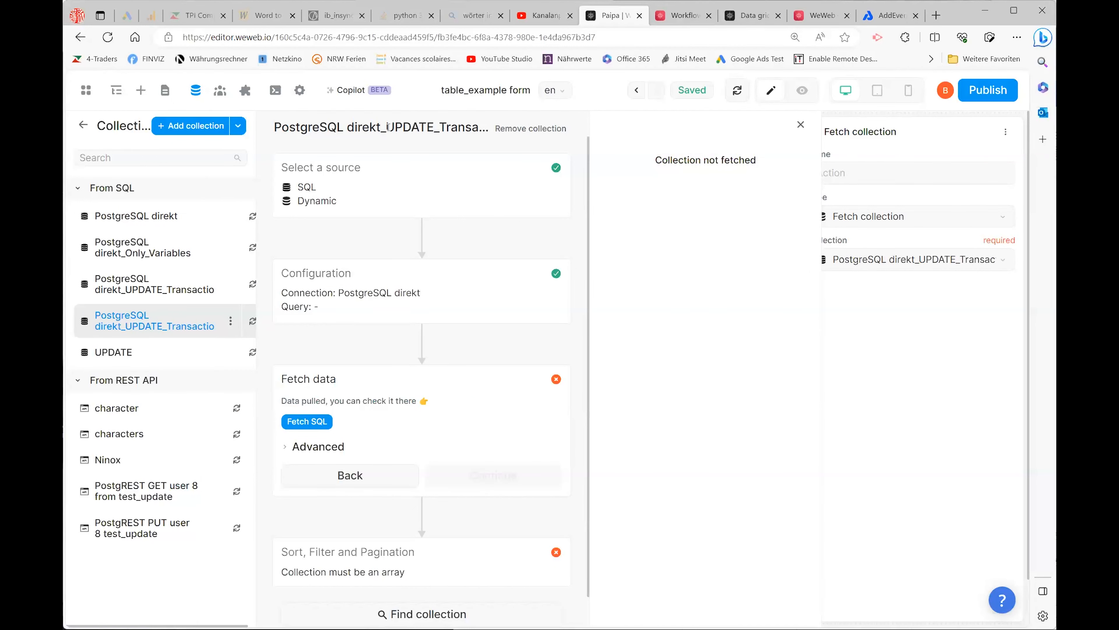
- Rename the duplicated collection to 'PostgreSQL Test' in its source settings and continue
drag(385, 127, 479, 127)
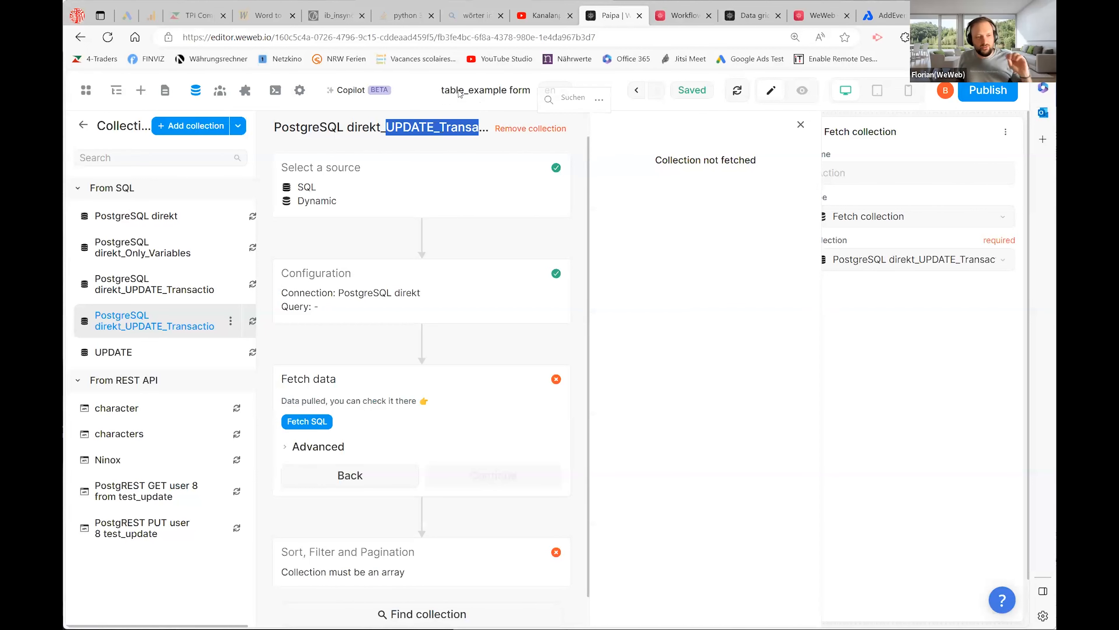
click(538, 168)
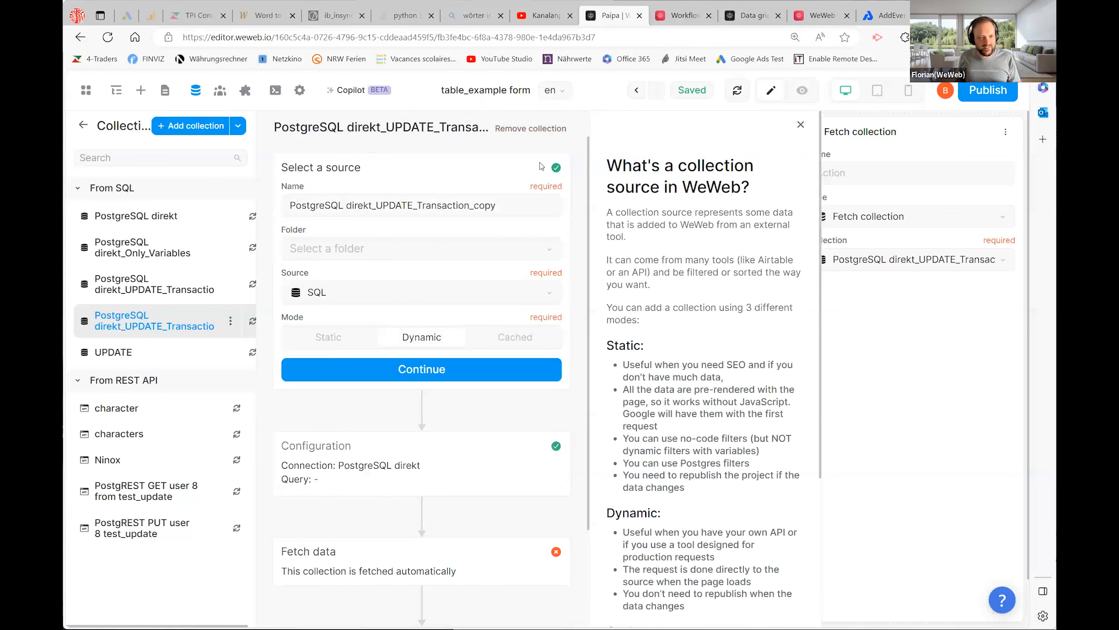
click(377, 206)
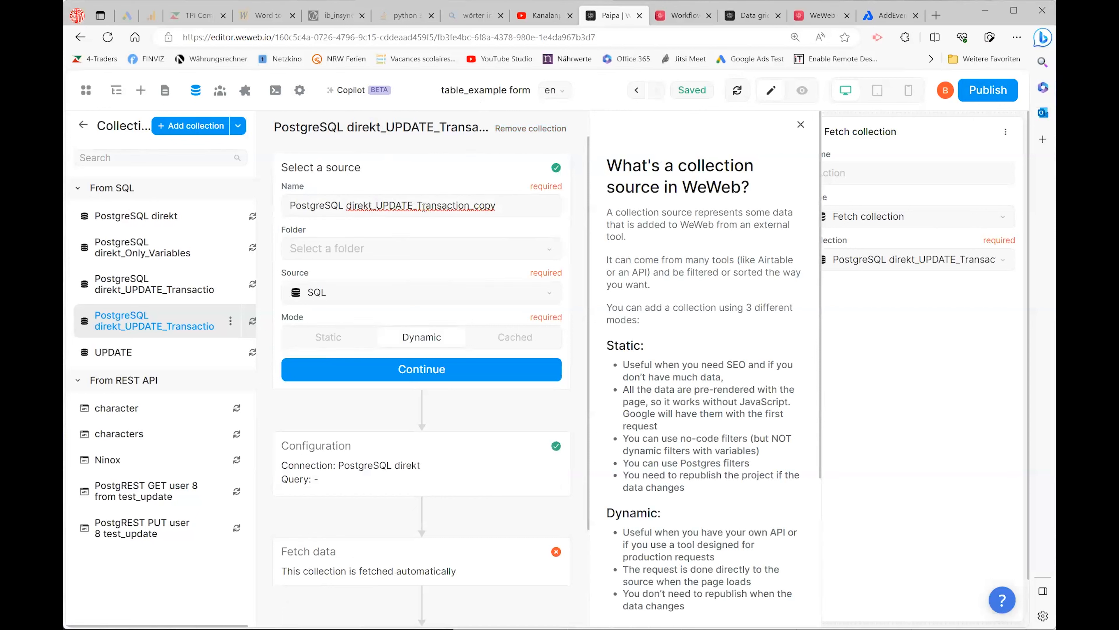
drag(416, 205, 654, 204)
key(BackSpace)
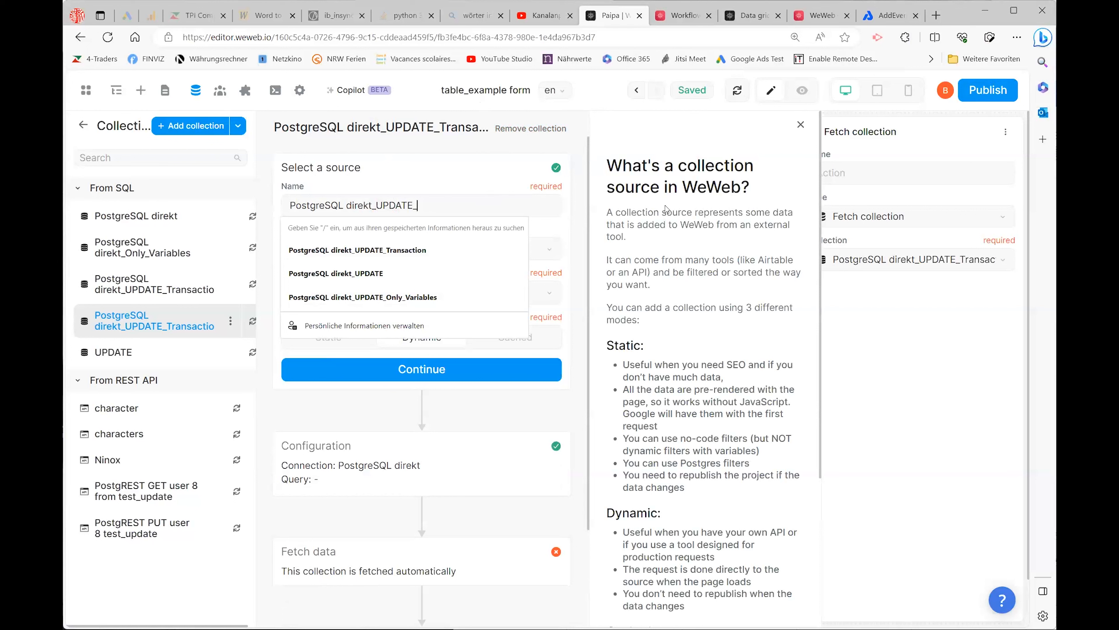
key(BackSpace)
key(BackSpace)
key(BackSpace)
key(BackSpace)
key(BackSpace)
key(BackSpace)
key(BackSpace)
key(BackSpace)
key(BackSpace)
key(BackSpace)
key(BackSpace)
key(BackSpace)
key(BackSpace)
key(BackSpace)
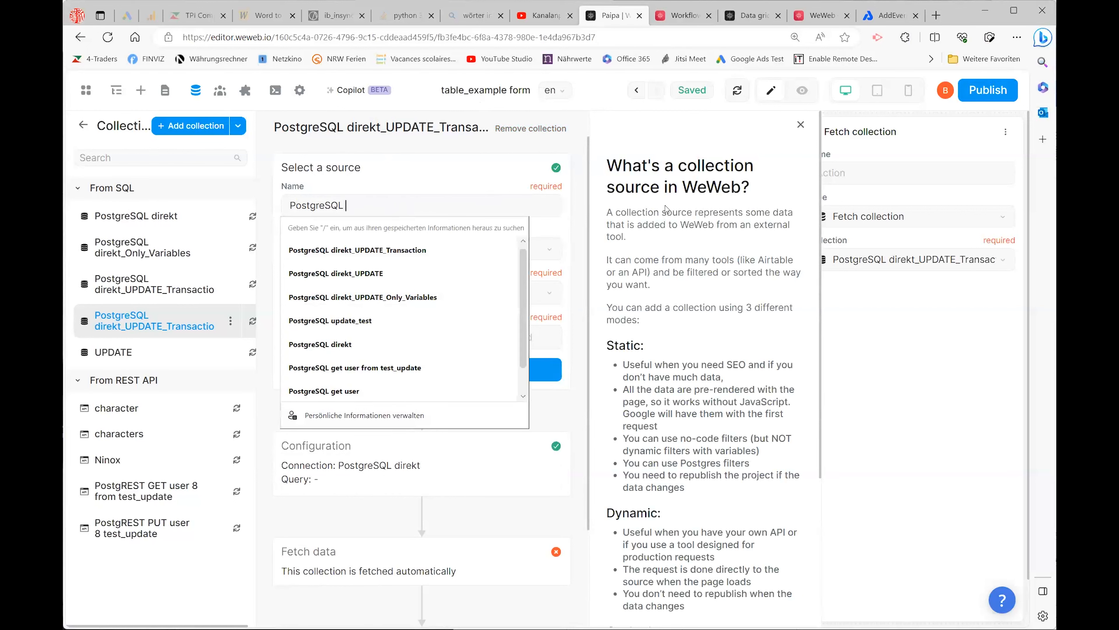
text(Test)
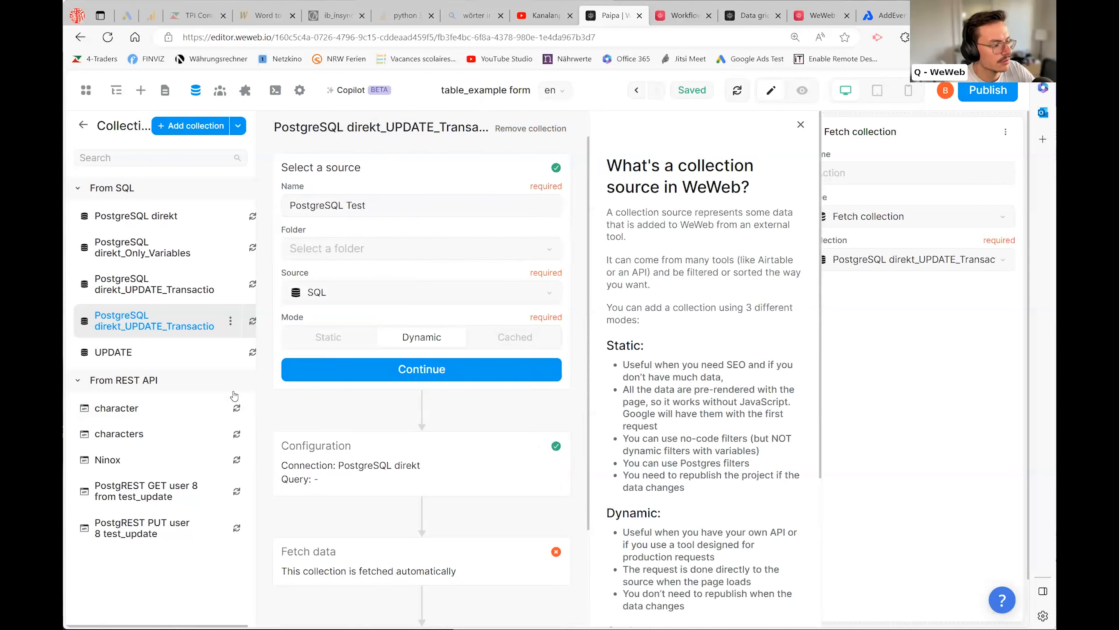
click(437, 371)
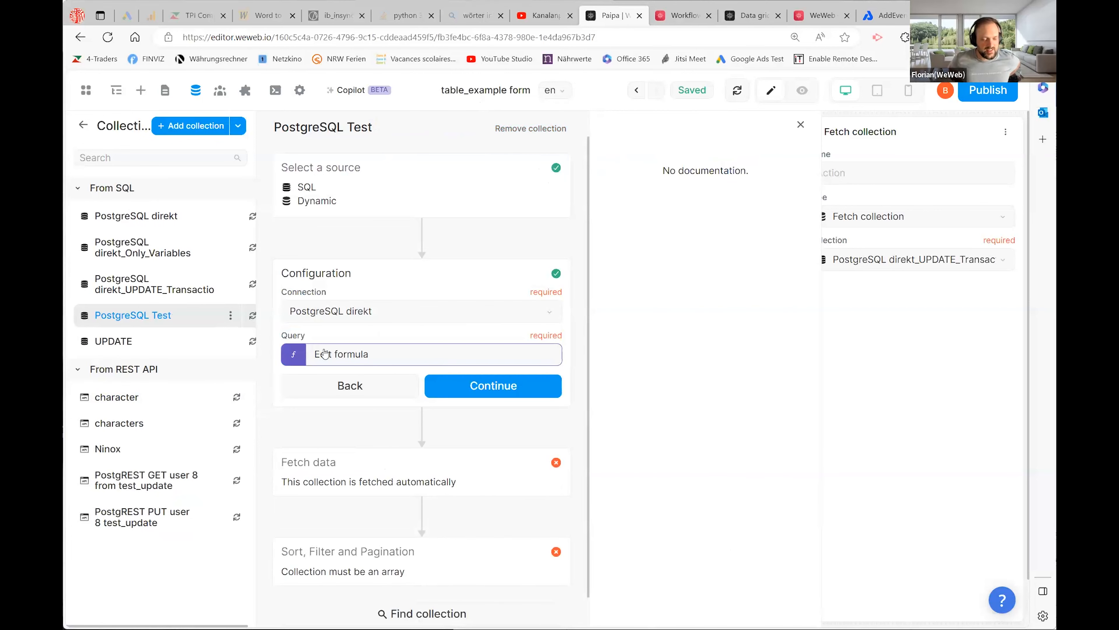
- Insert the project formula SQL_Query ahead of SQL_Update_String in PostgreSQL Test's query
click(295, 356)
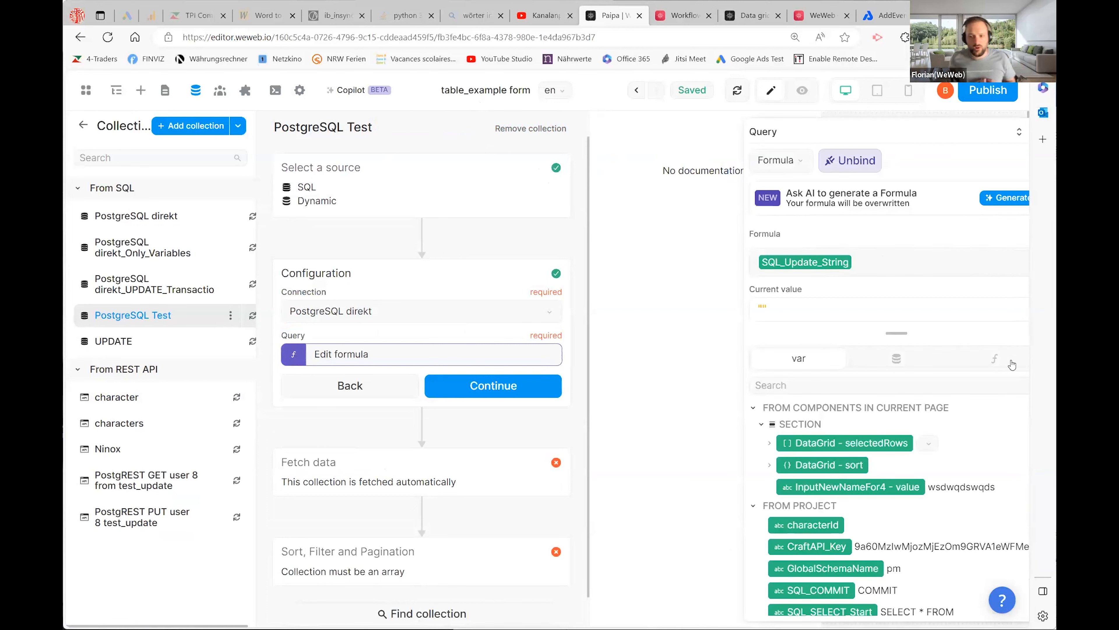
click(1004, 359)
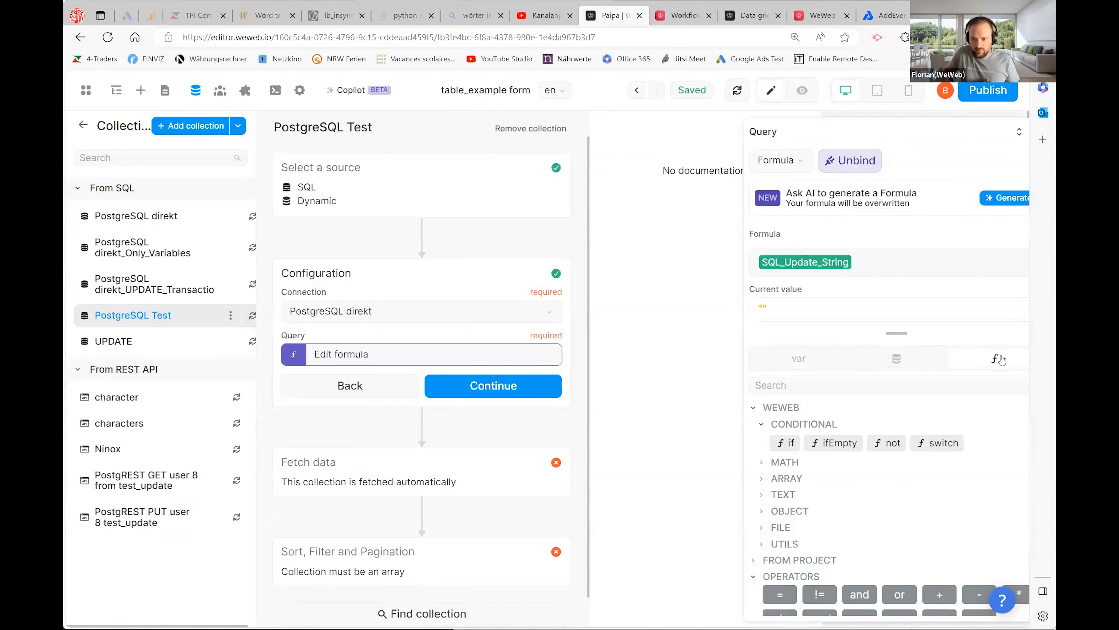
click(749, 563)
scroll(767, 551, down, 1)
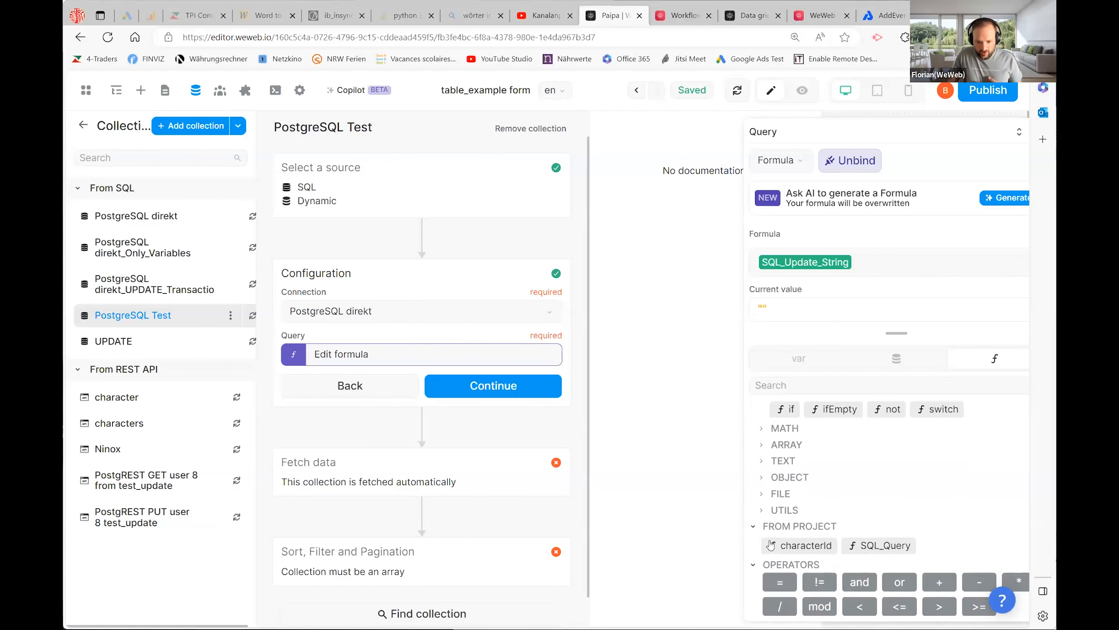
click(867, 546)
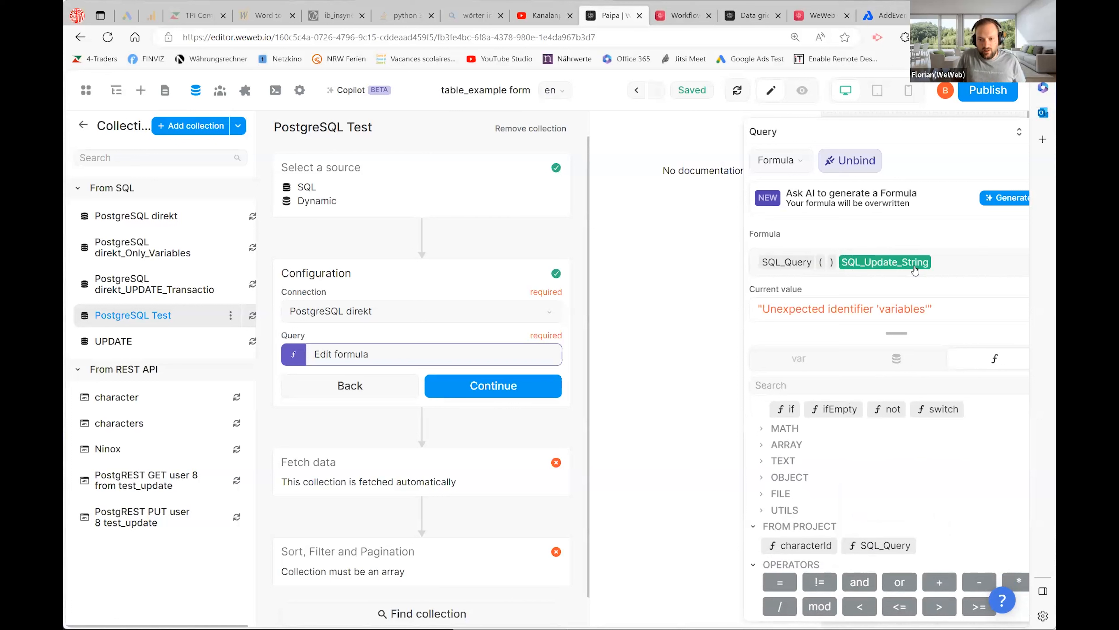
- Pass 'ddd' to SQL_Query and delete SQL_Update_String, giving SELECT * FROM ddd
text(')
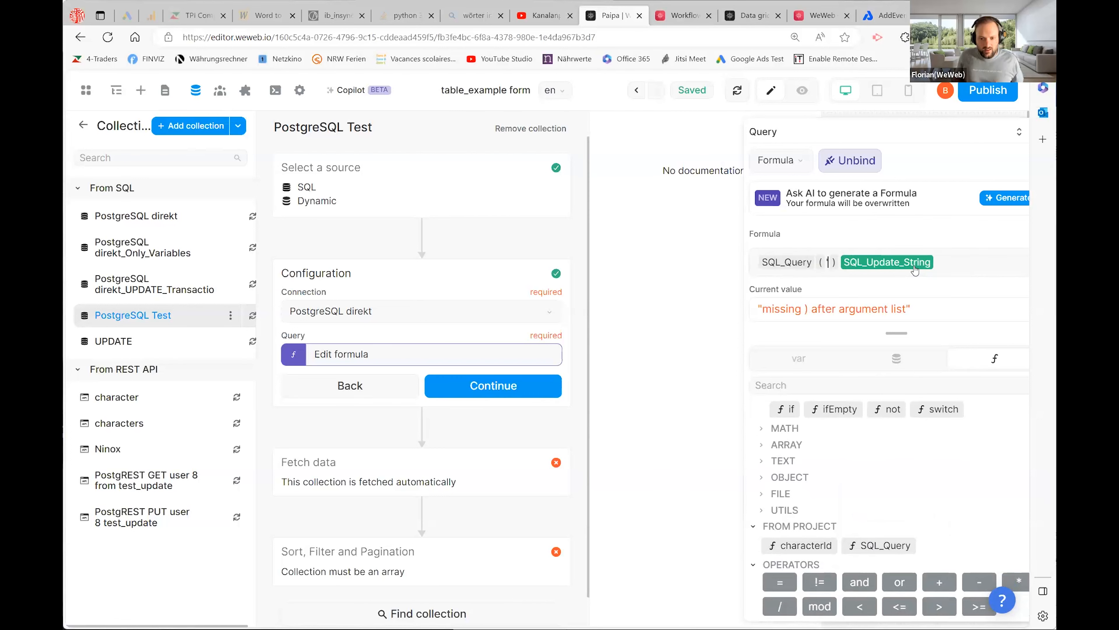
text(')
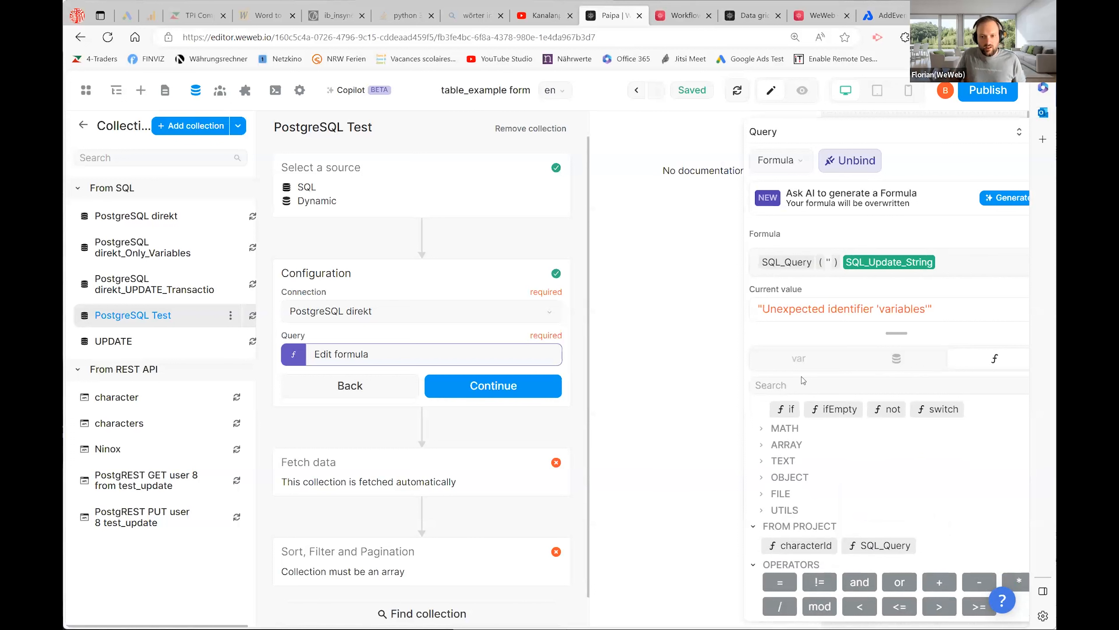
click(799, 360)
scroll(906, 495, down, 2)
scroll(907, 495, down, 1)
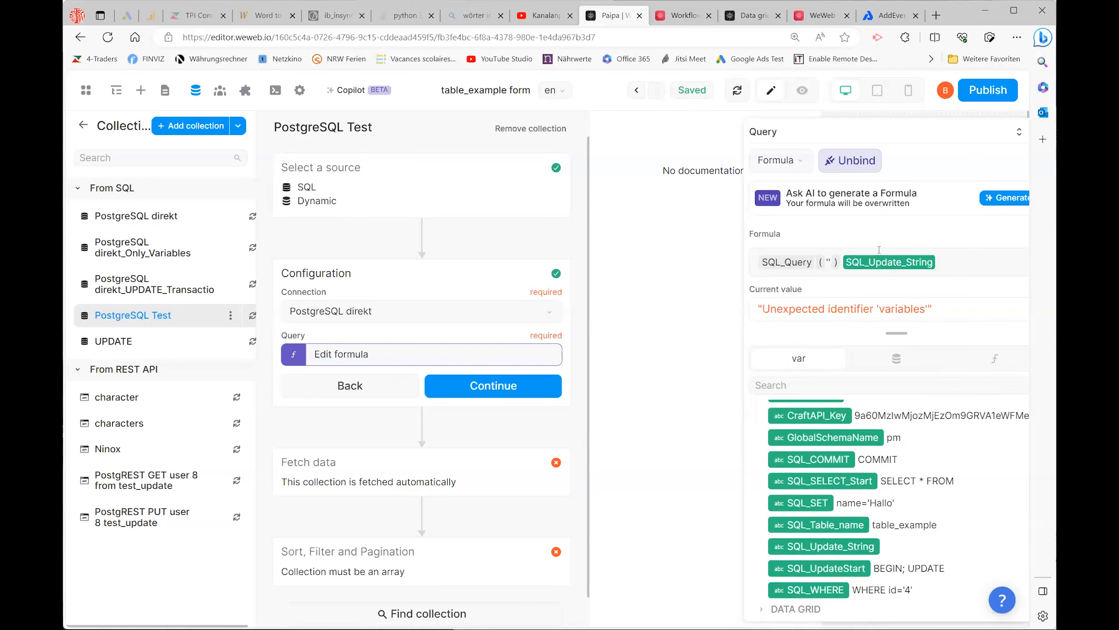
text(ddd)
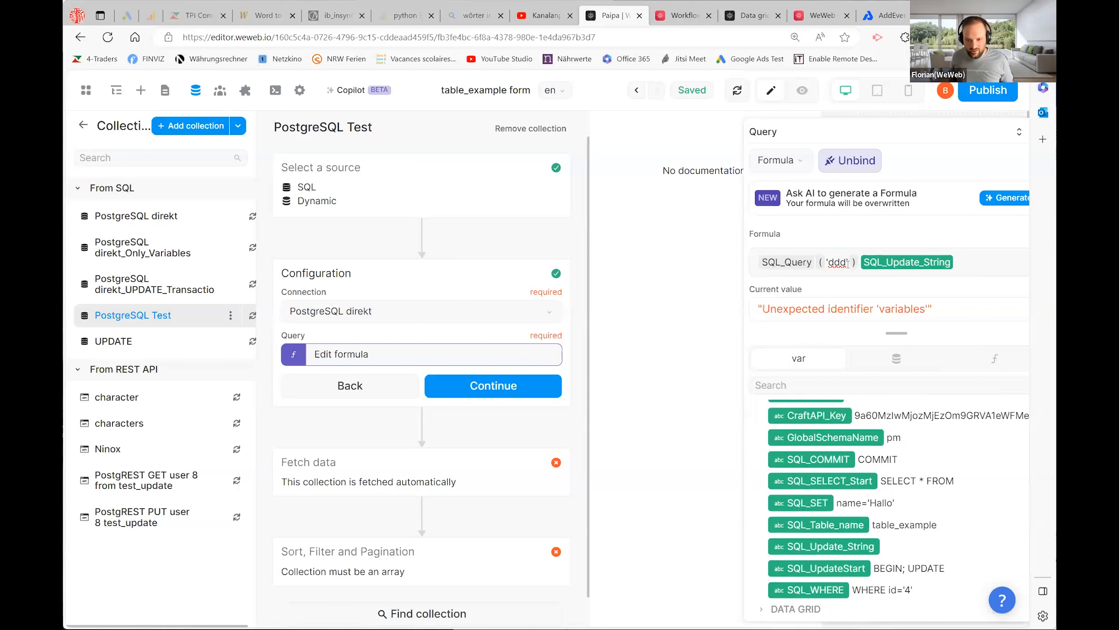
click(970, 260)
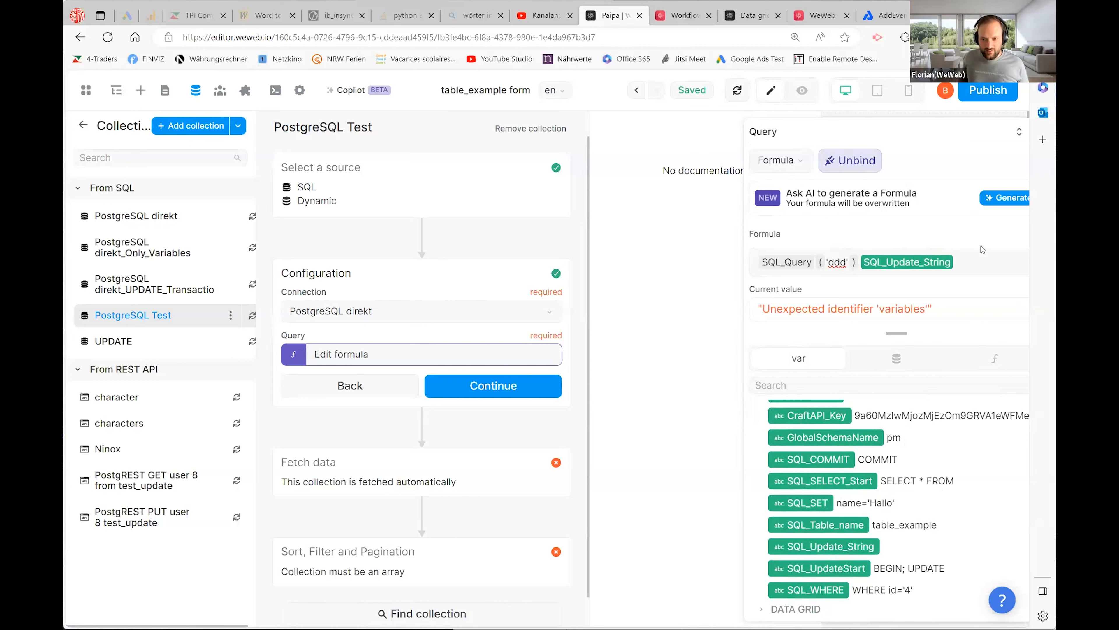
key(BackSpace)
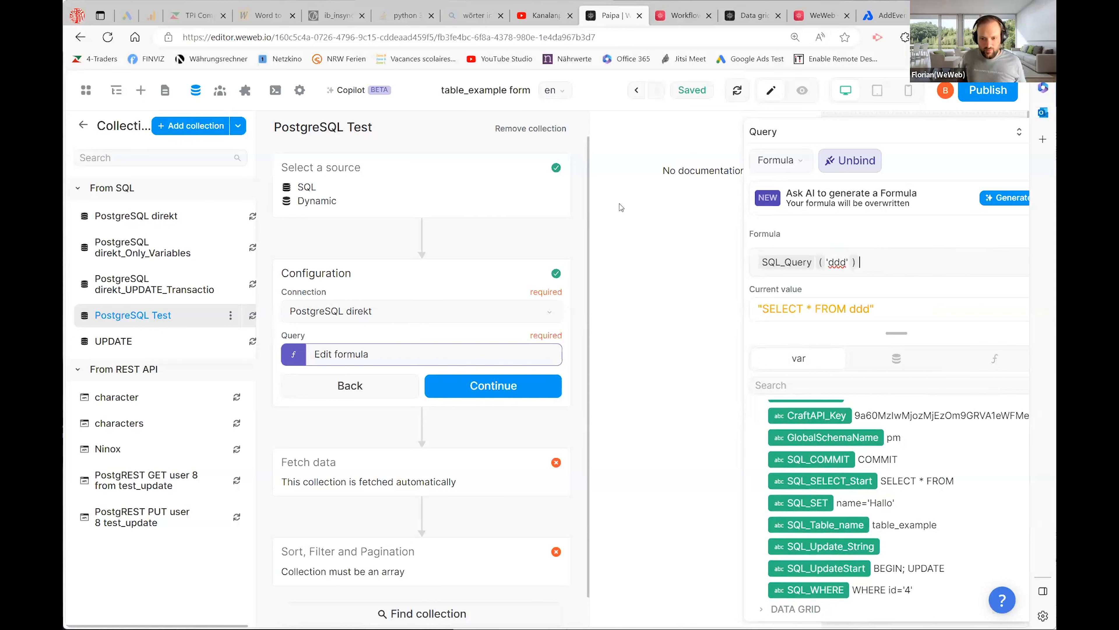